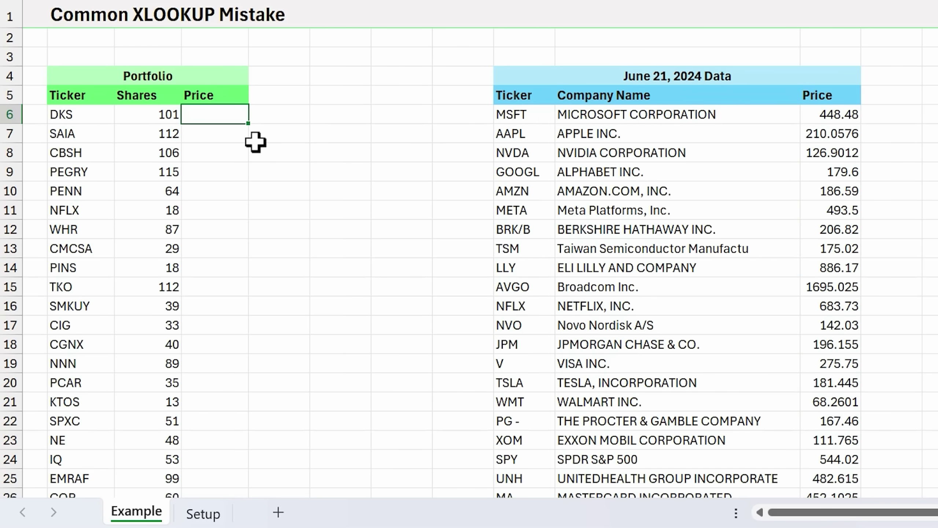
Start an XLOOKUP in D6 that looks up DKS from B6 in the absolute June ticker range
text(xl)
key(Tab)
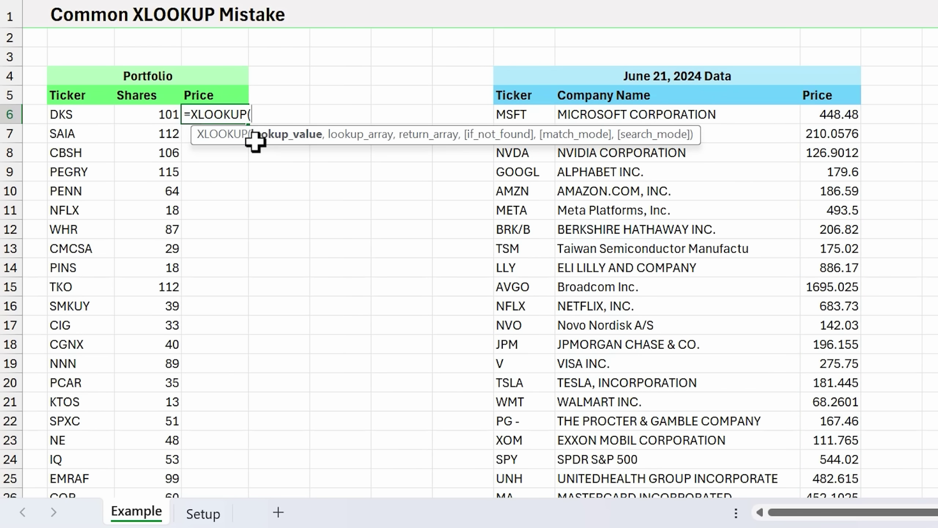
click(99, 116)
text(,)
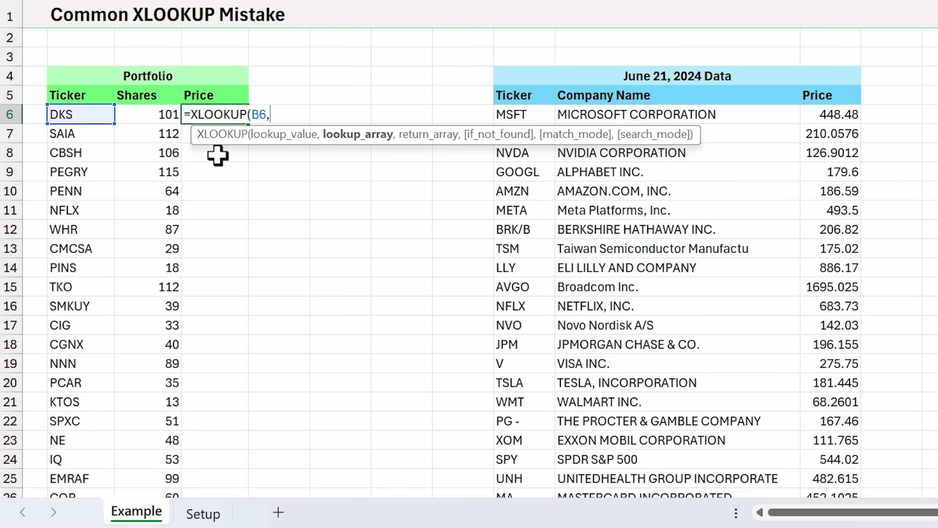
click(541, 114)
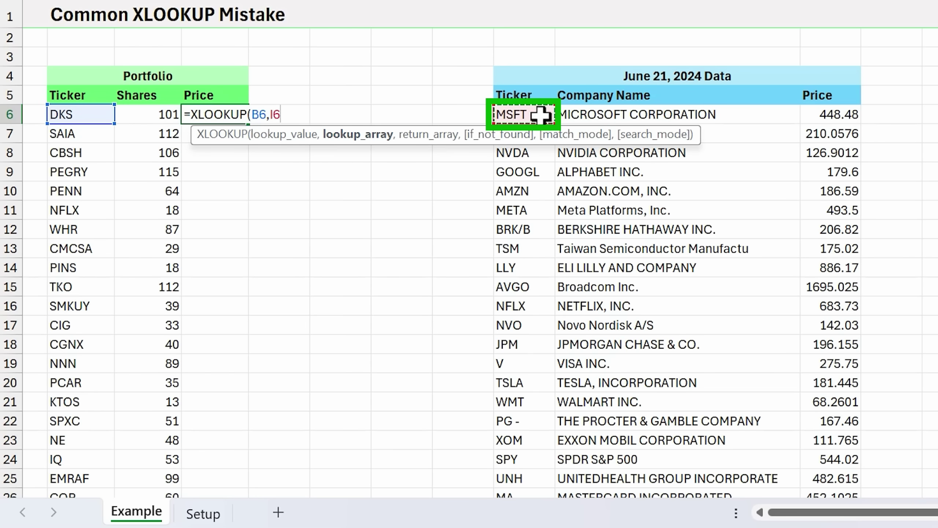
key(ctrl+shift+Down)
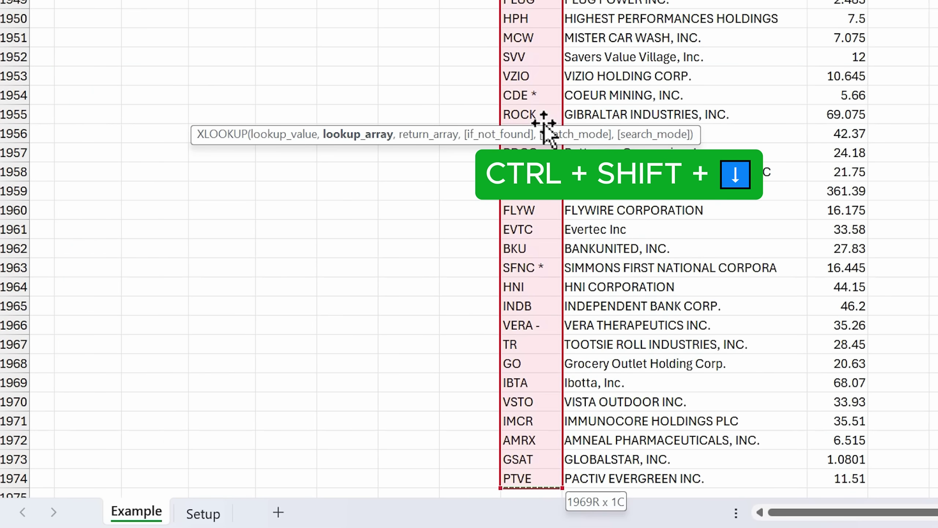
key(F4)
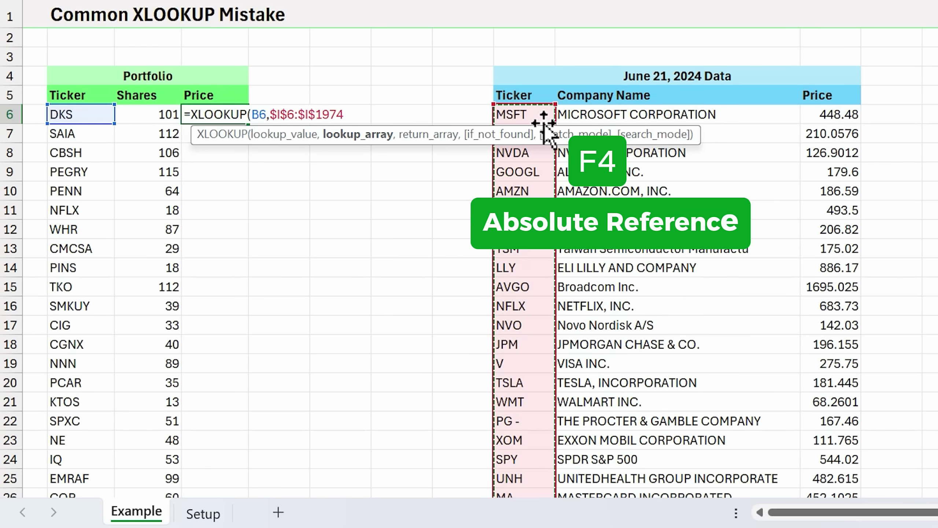
Add the absolute June price range and an empty-text fallback, returning 228.31 for DKS
text(,)
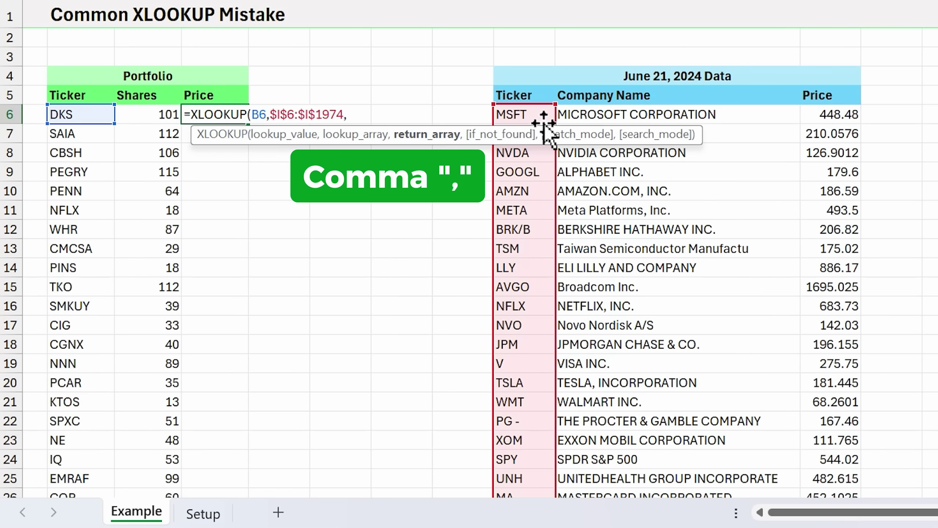
click(818, 115)
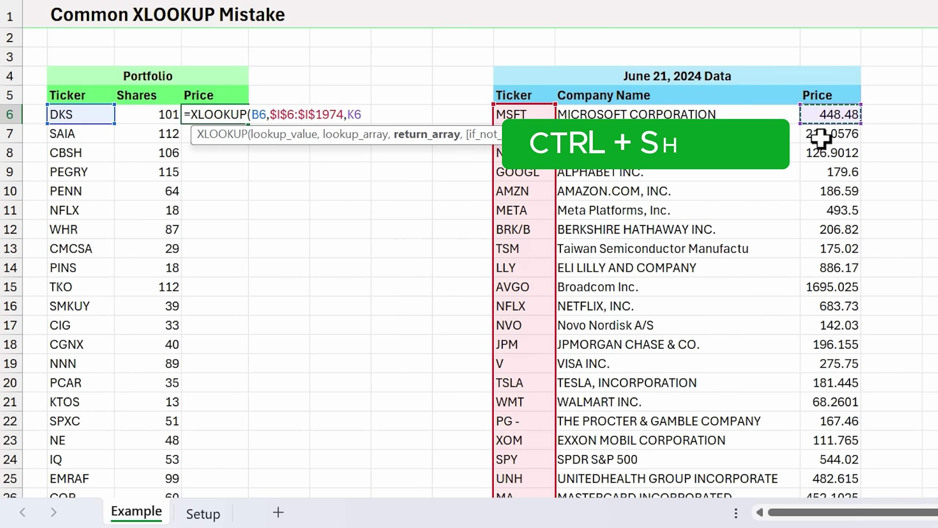
key(ctrl+shift+Down)
key(F4)
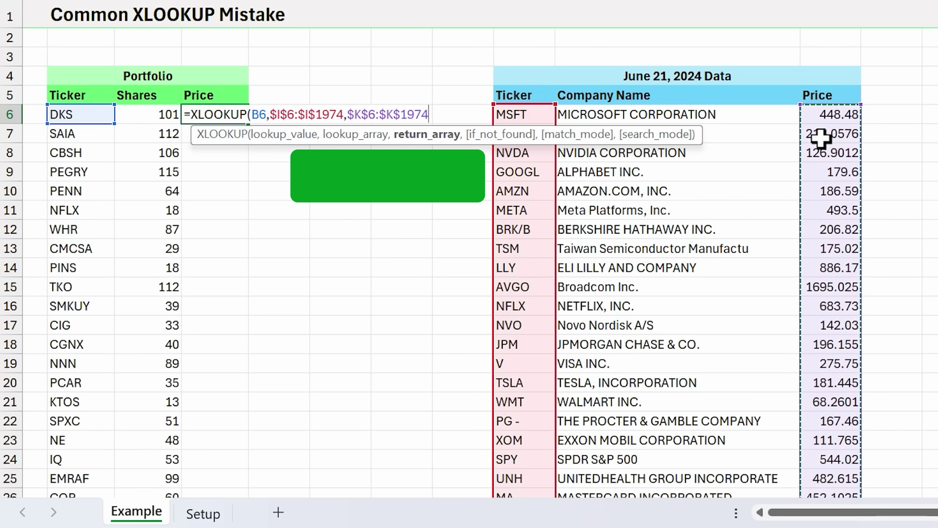
text(,)
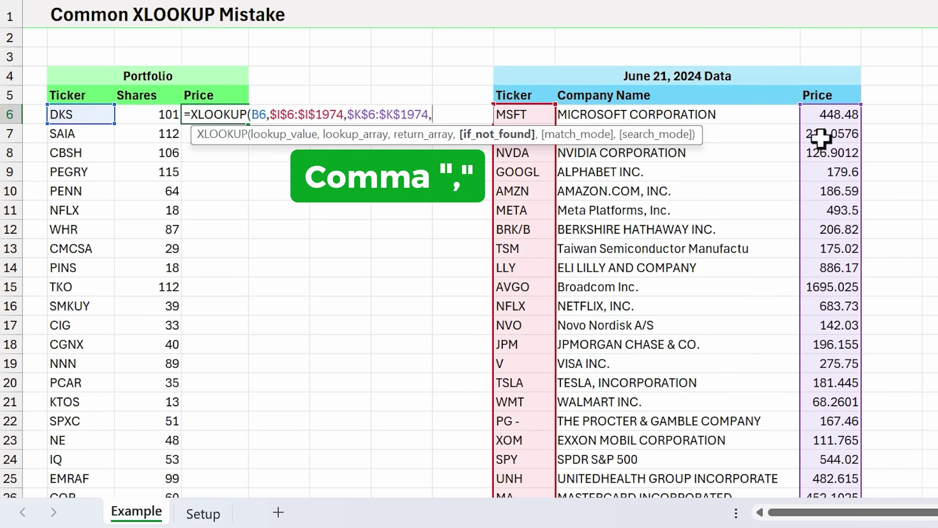
text("")
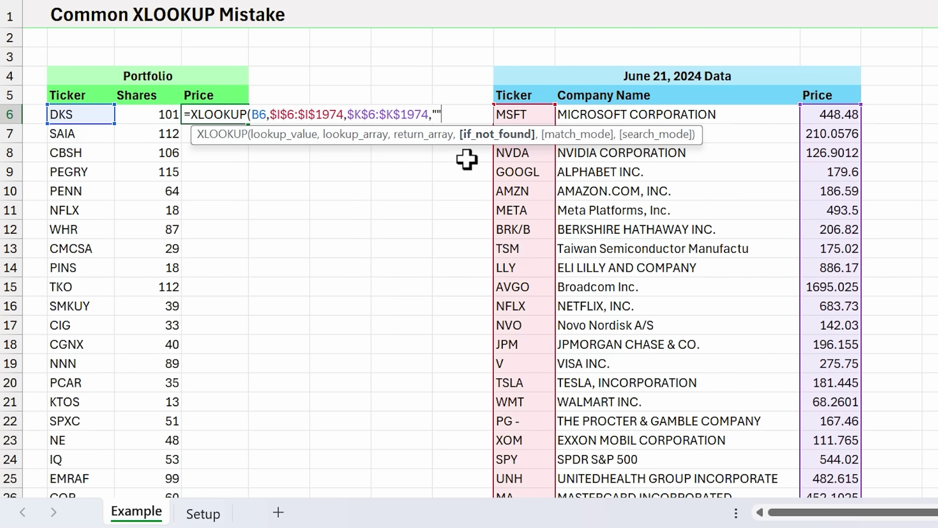
key(Return)
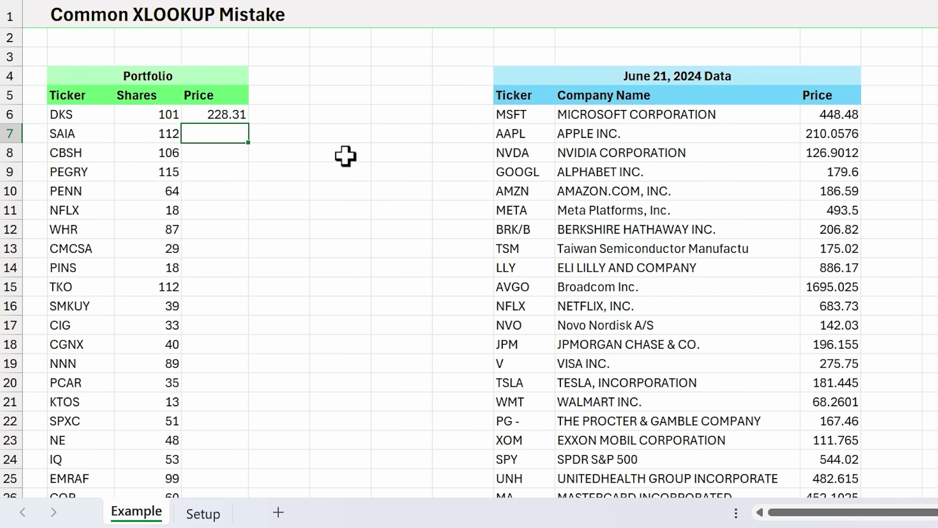
click(230, 115)
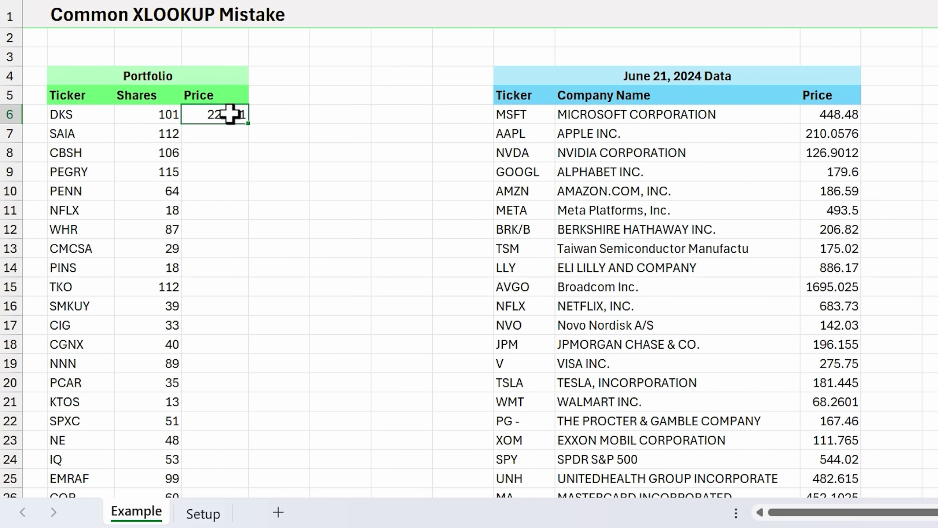
Fill the D6 formula down the Price column and inspect PEGRY's blank price cell
double_click(248, 123)
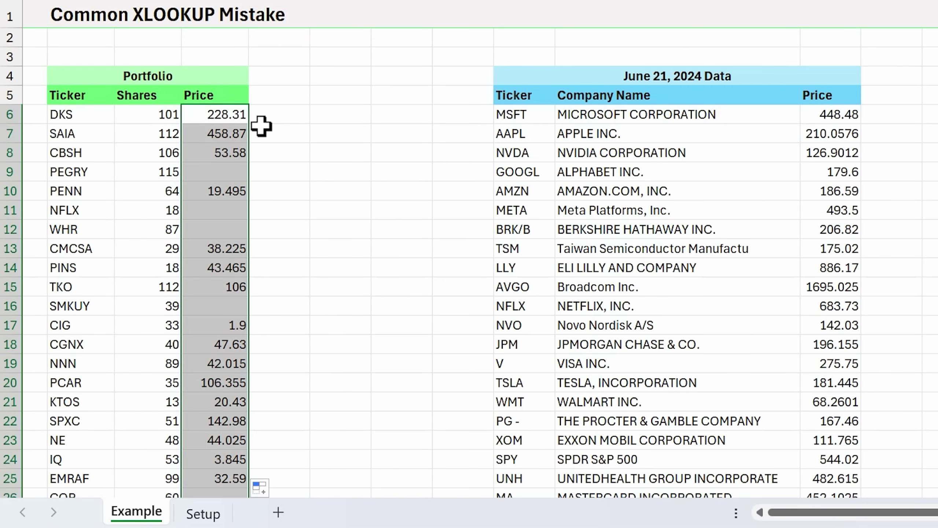
click(224, 171)
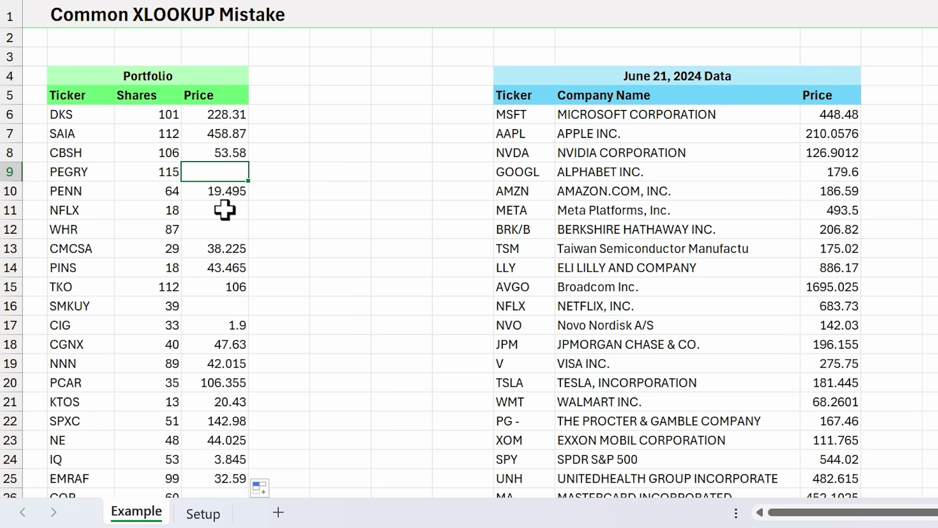
key(F2)
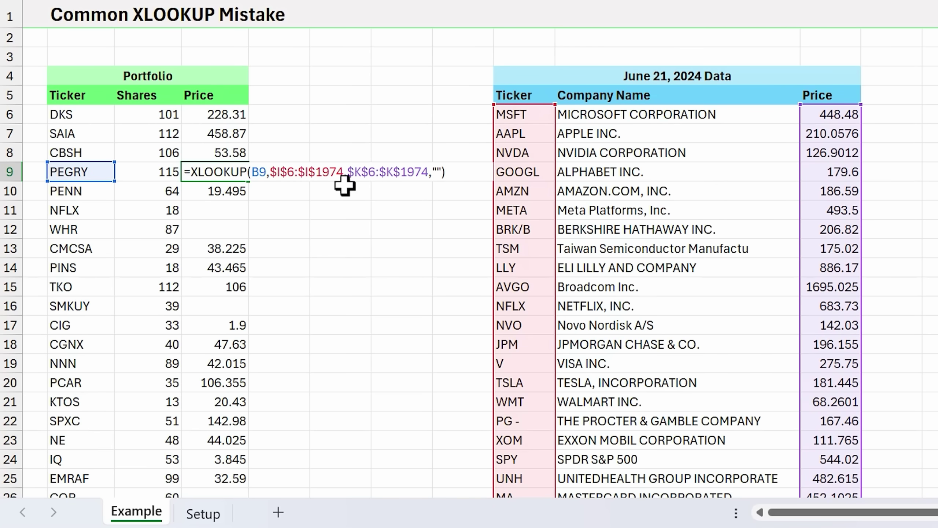
click(435, 172)
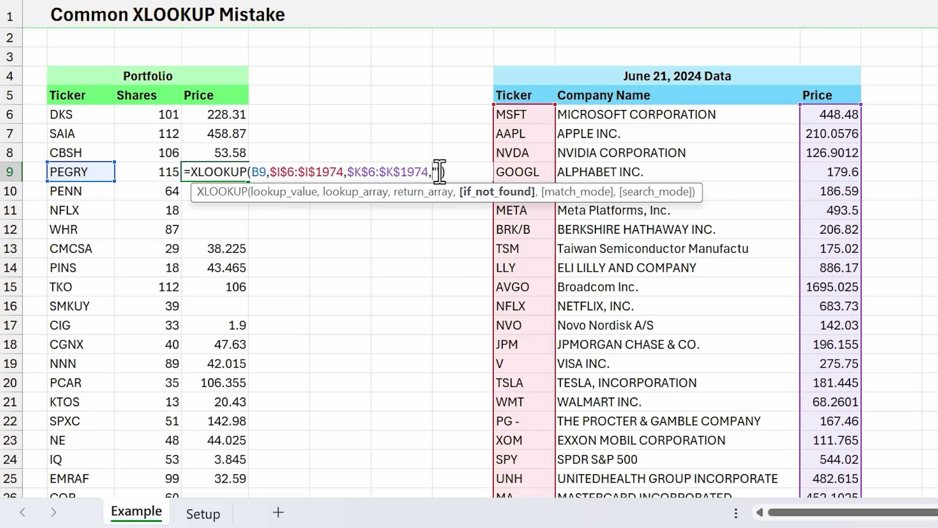
text(")
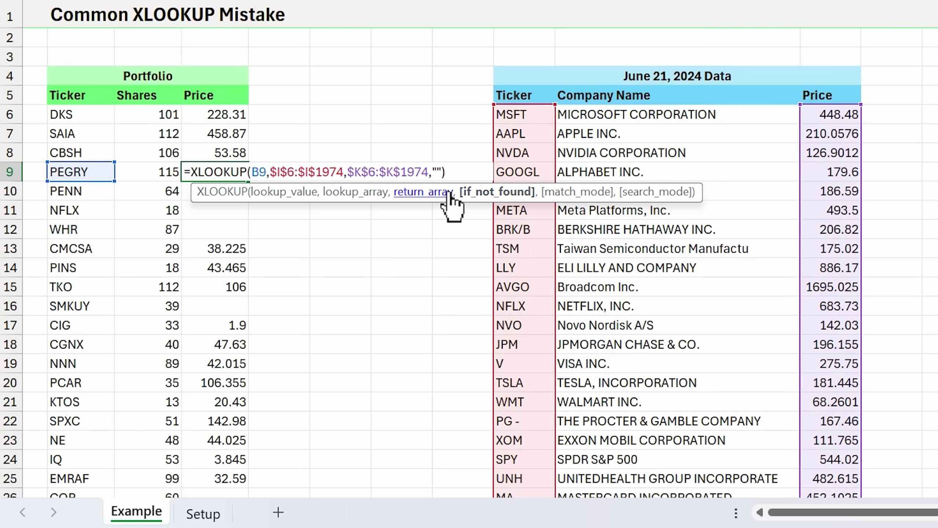
key(ctrl+Return)
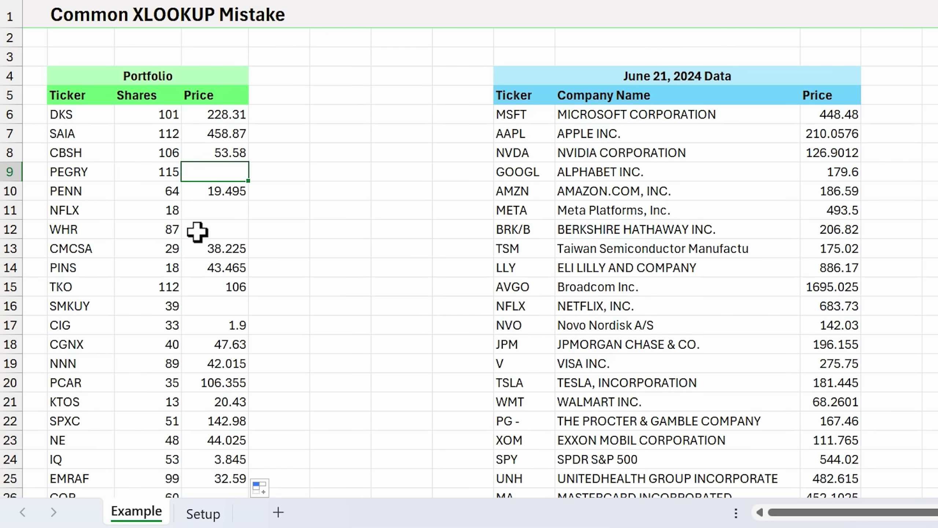
Remove the ,"" fallback from D6's XLOOKUP and refill the column, showing #N/A for PEGRY
click(203, 114)
double_click(203, 114)
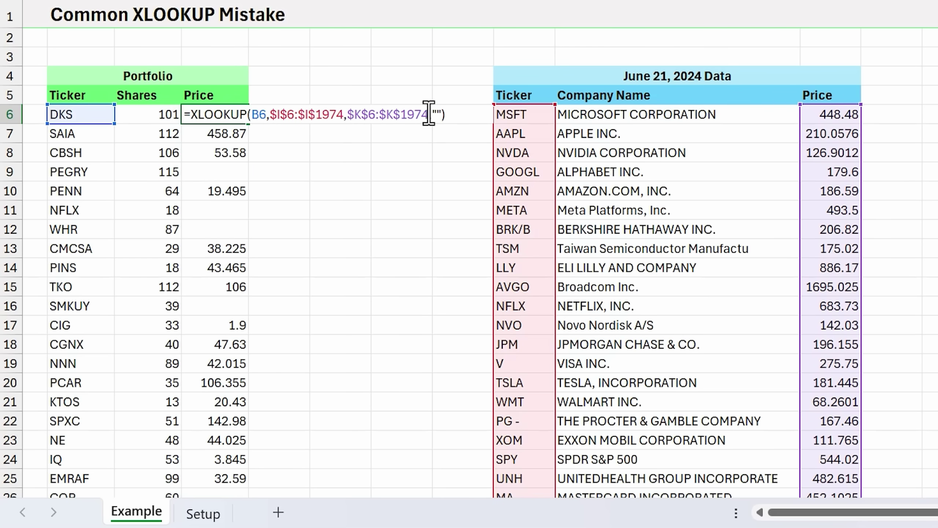
click(441, 112)
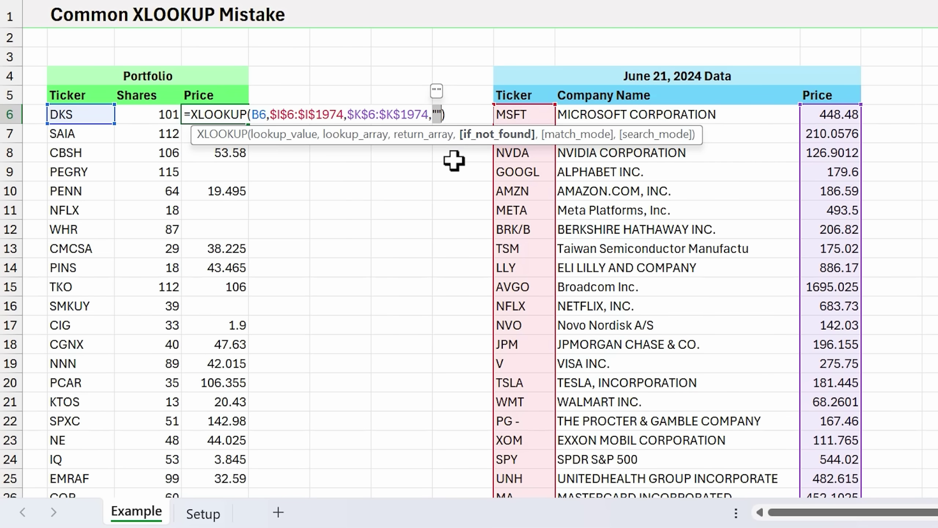
key(BackSpace)
key(BackSpace)
key(Return)
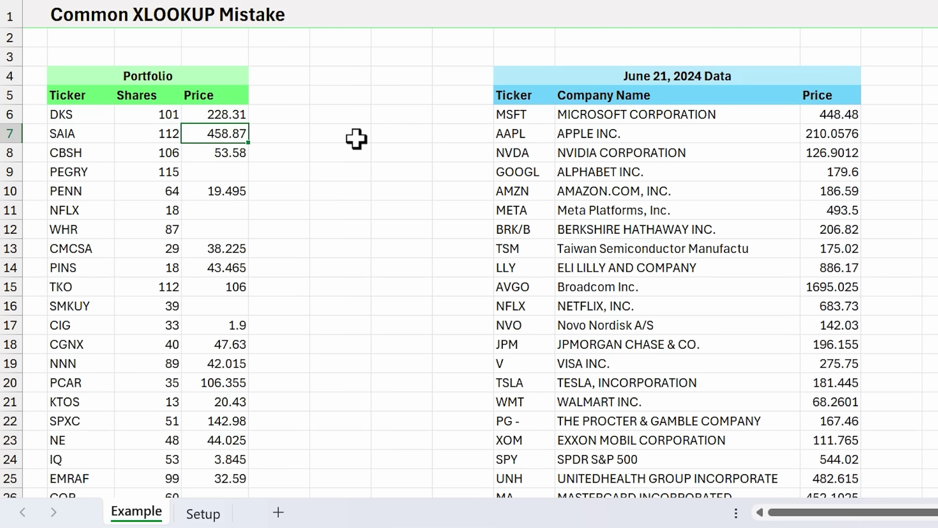
click(227, 115)
double_click(247, 123)
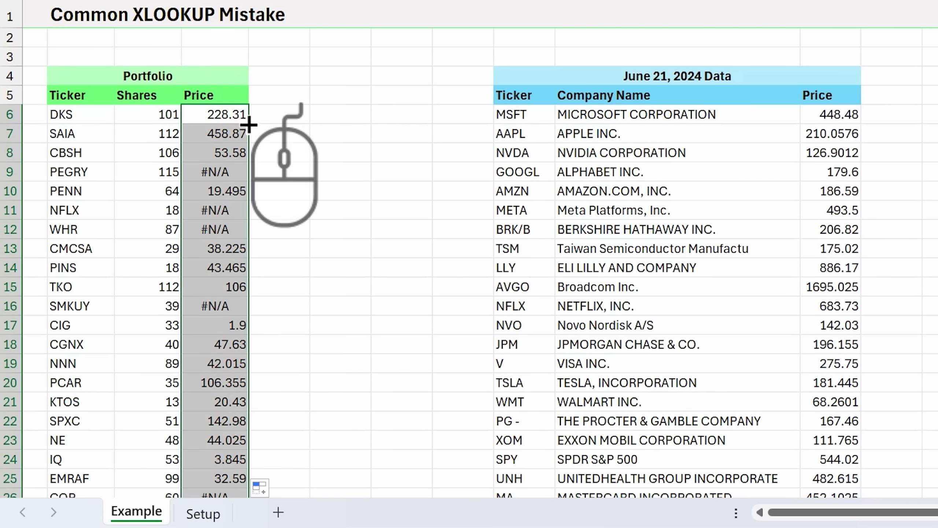
click(191, 171)
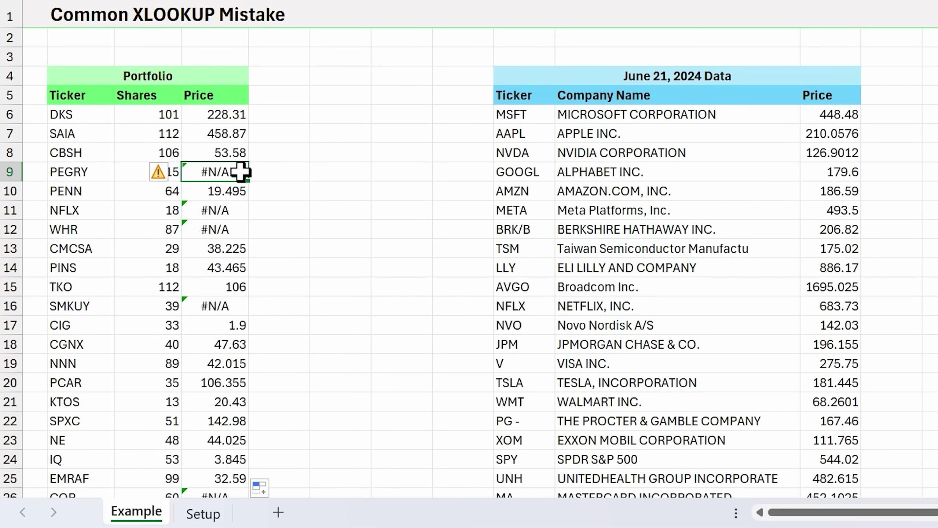
Search the June ticker column I for PEGRY, finding it stored as 'PEGRY *' in I27
click(92, 172)
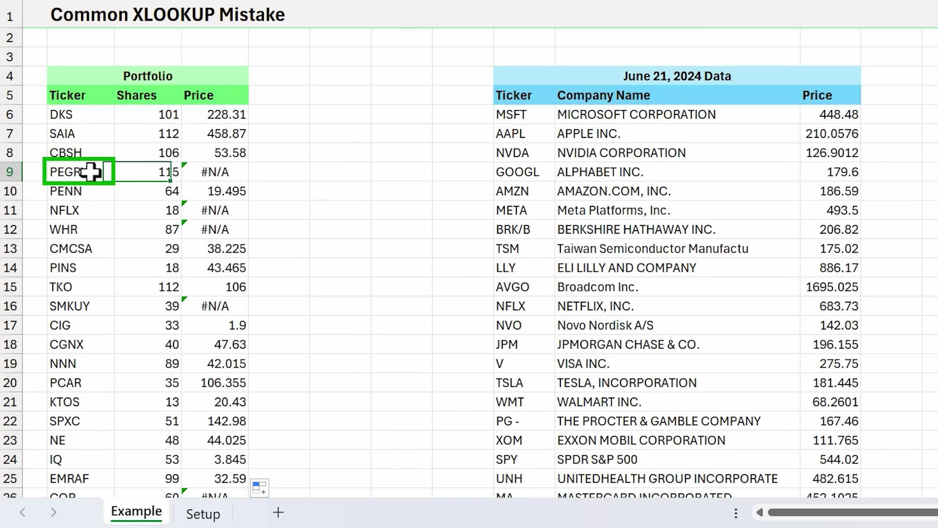
key(ctrl+c)
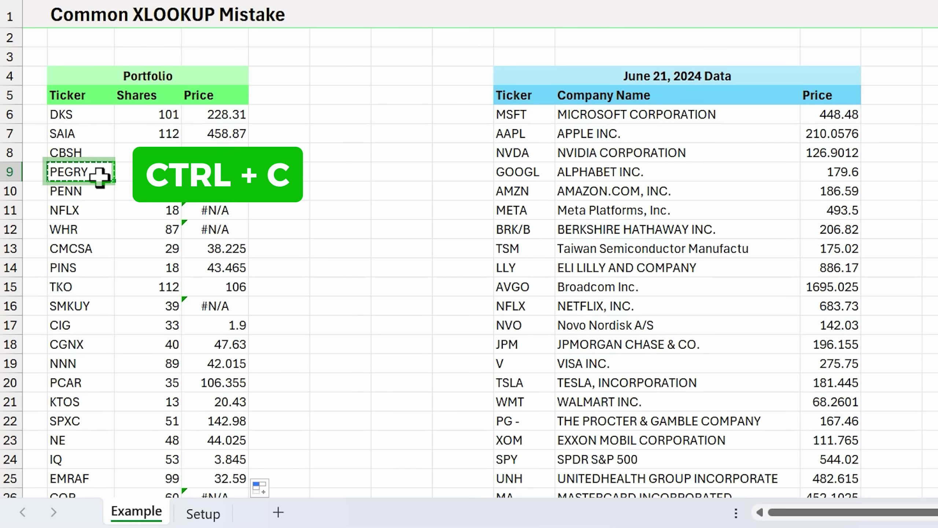
key(ctrl+f)
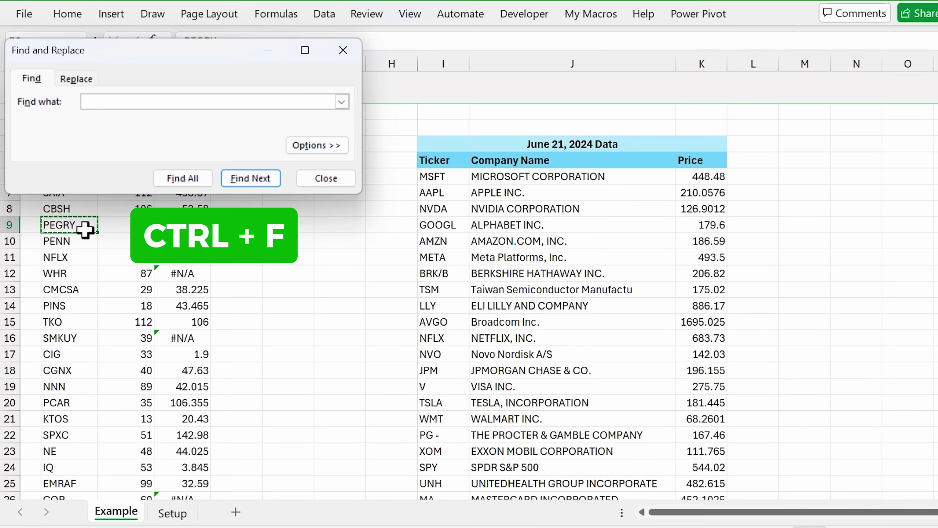
drag(134, 50, 293, 143)
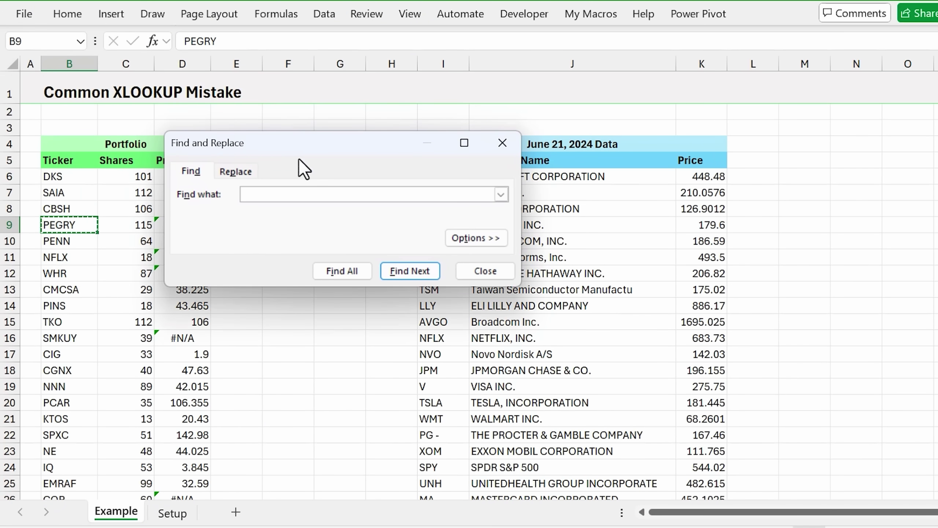
key(ctrl+v)
drag(383, 159, 687, 193)
click(443, 64)
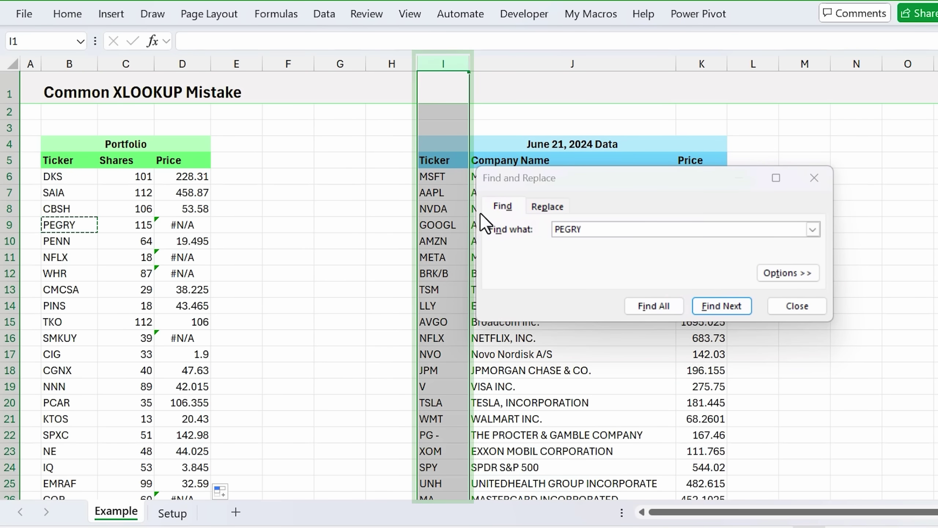
click(712, 304)
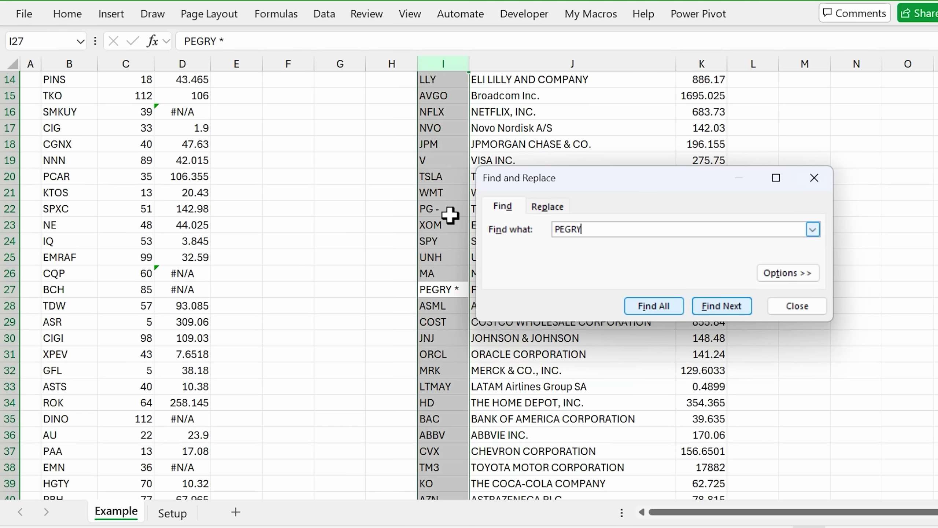
click(792, 310)
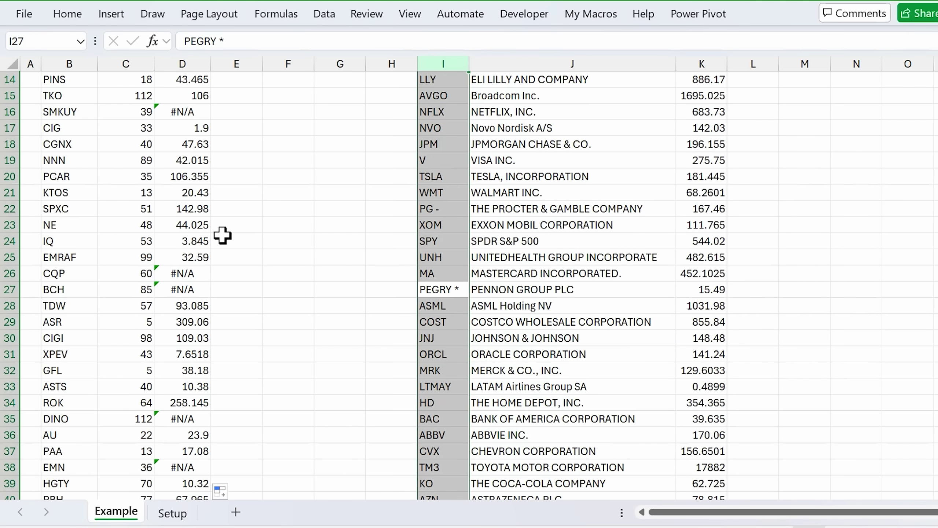
scroll(170, 236, up, 4)
scroll(170, 237, up, 1)
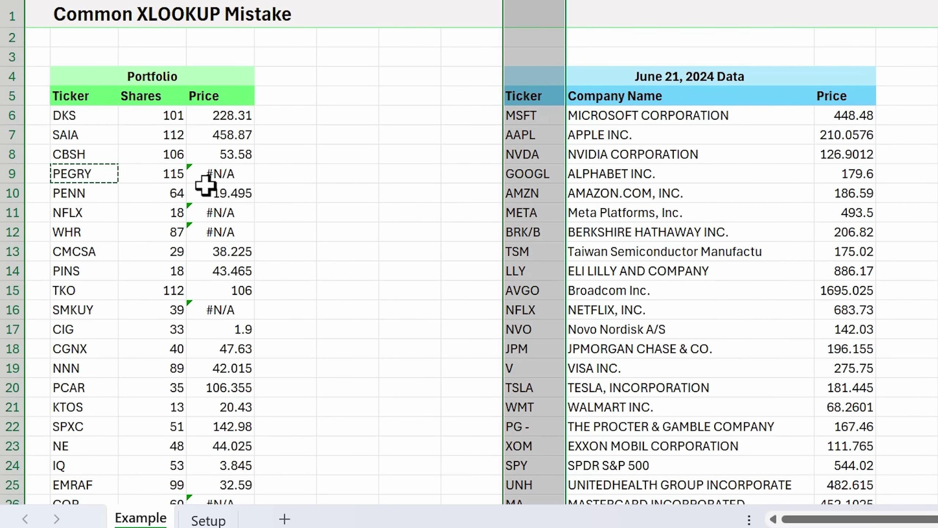
Delete the trailing space after NFLX in the June data, then recheck the portfolio's NFLX cell
click(91, 213)
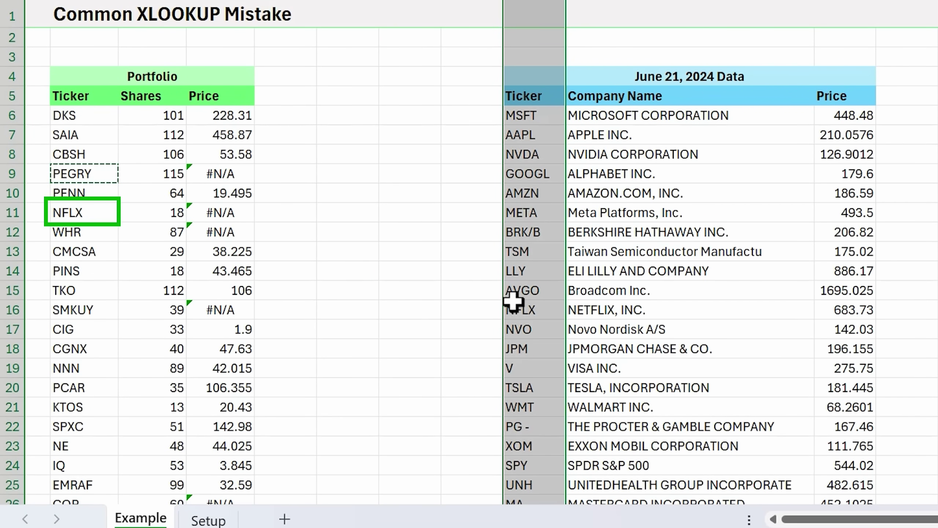
click(550, 309)
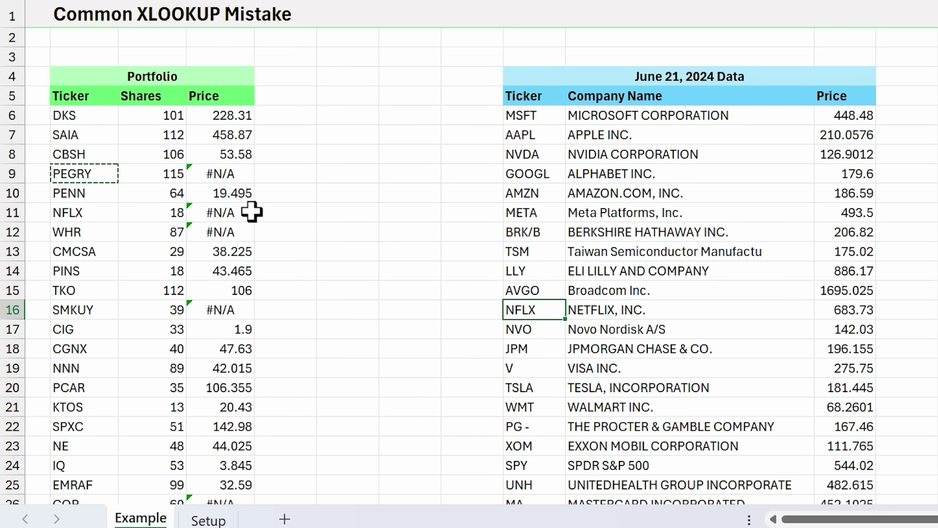
double_click(551, 309)
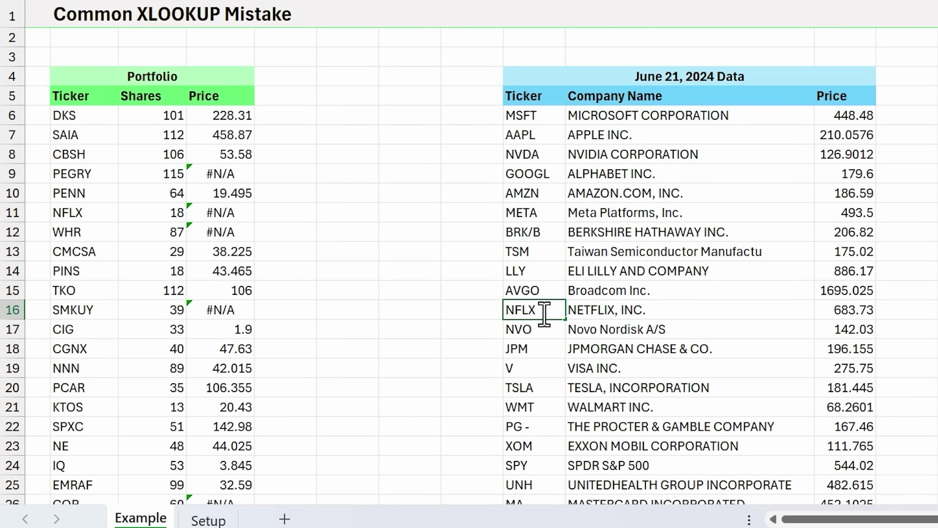
drag(541, 311, 559, 310)
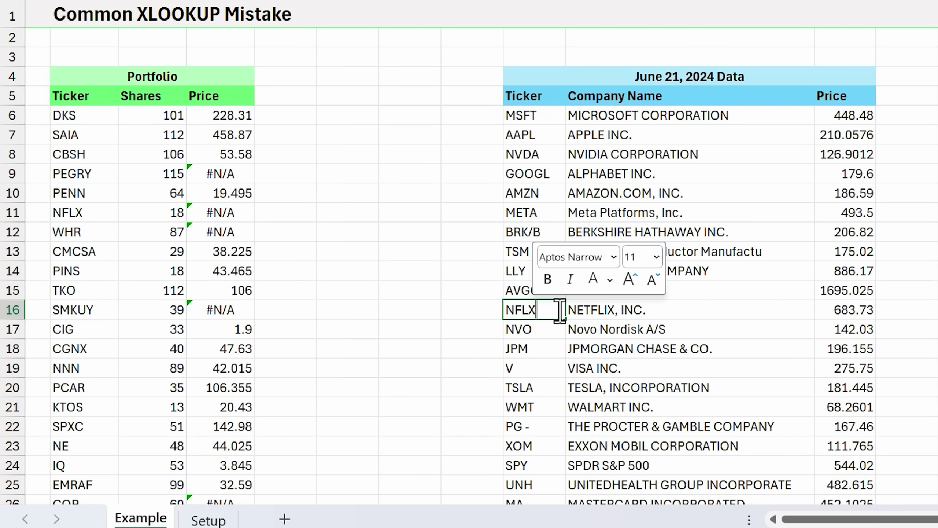
key(BackSpace)
double_click(101, 213)
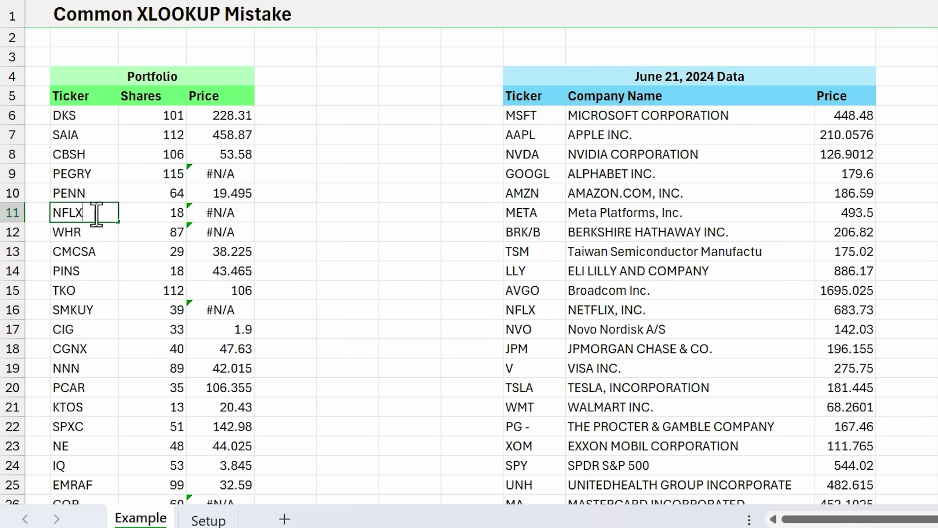
key(Escape)
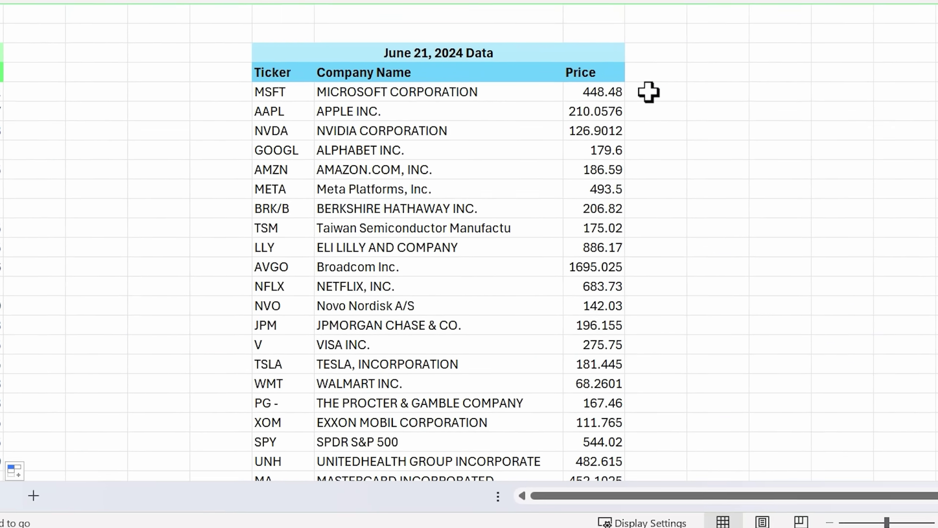
Enter a TEXTBEFORE formula beside MSFT's 448.48 price that splits the I6 ticker at a space
click(648, 92)
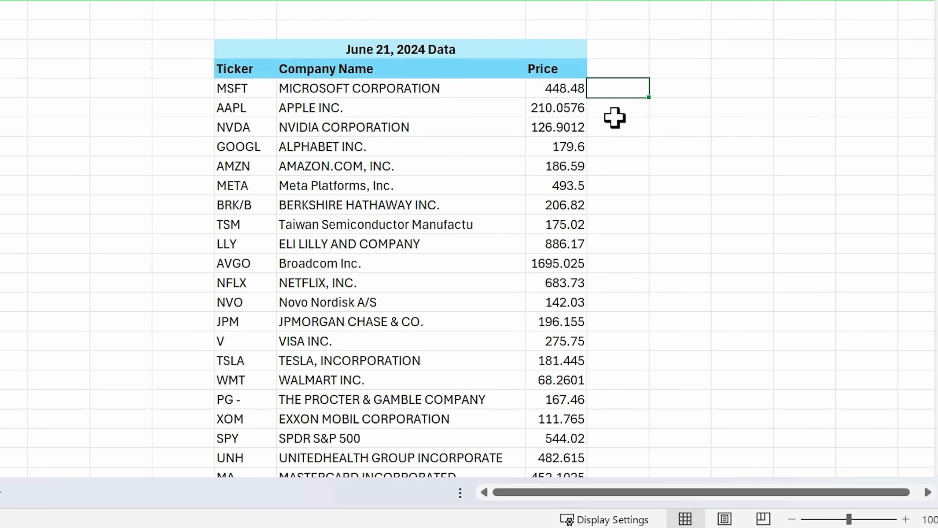
text(=tex)
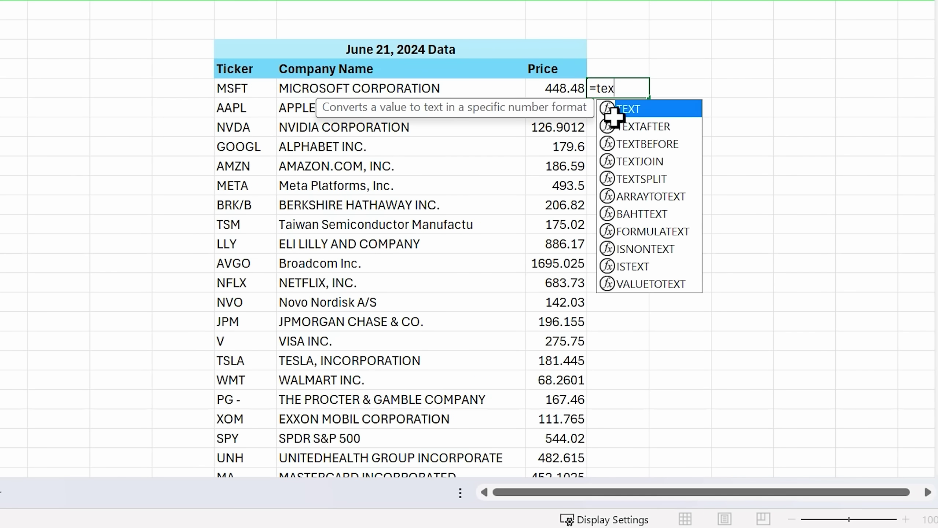
key(Down)
key(Down)
key(Tab)
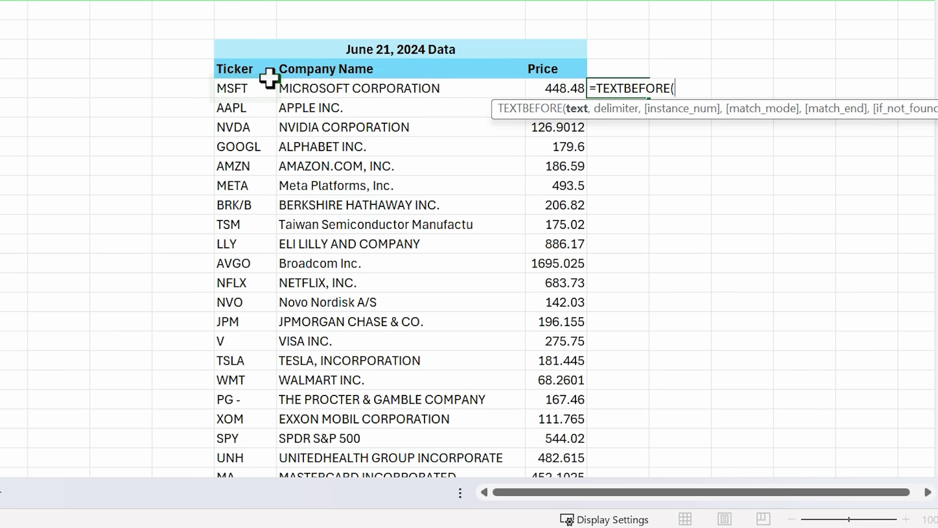
click(258, 88)
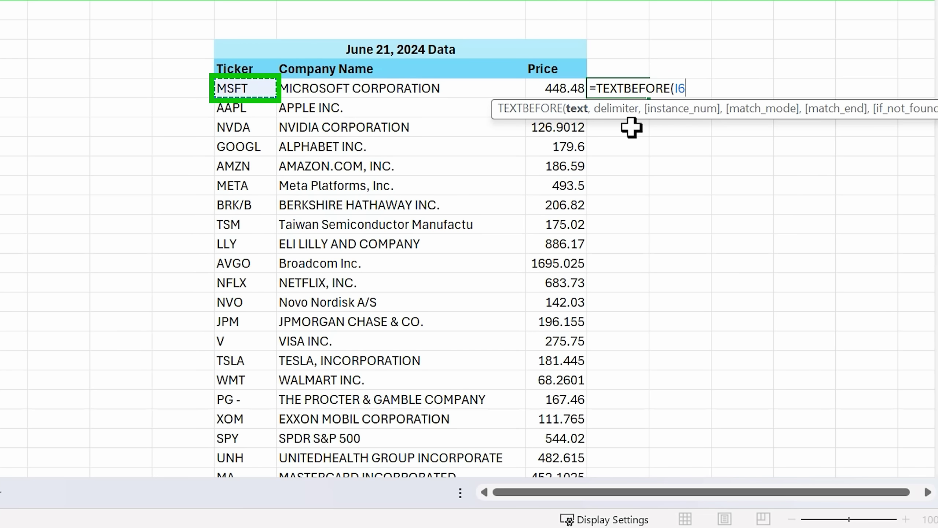
text(,)
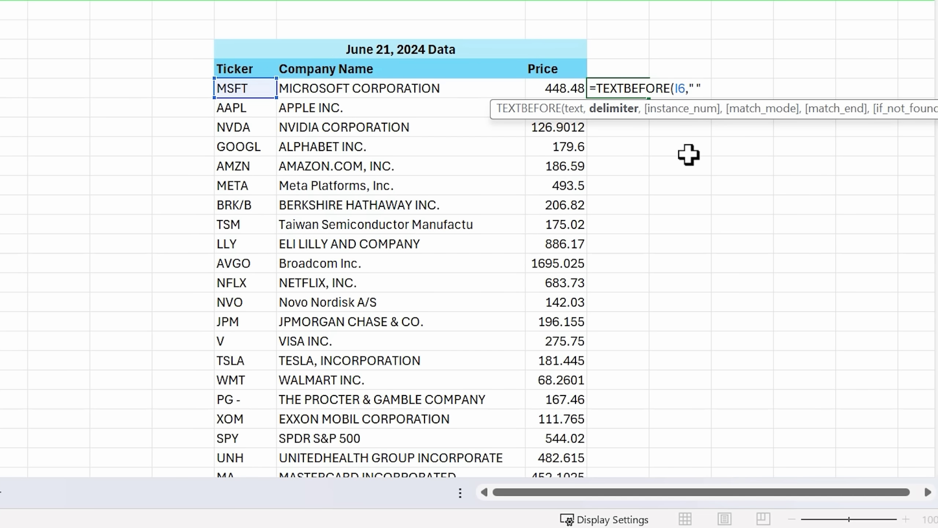
key(Return)
Add I6 as the if_not_found argument so the formula returns MSFT instead of #N/A
click(615, 89)
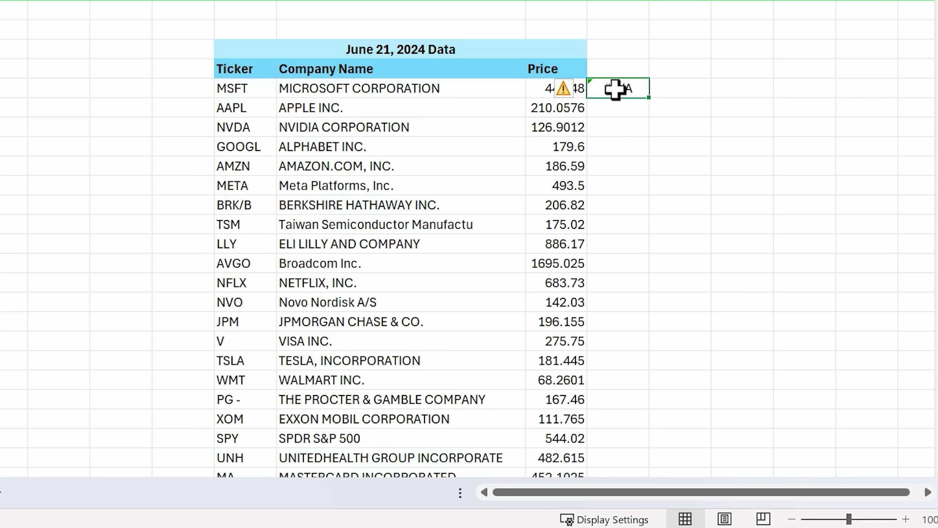
click(264, 95)
double_click(264, 93)
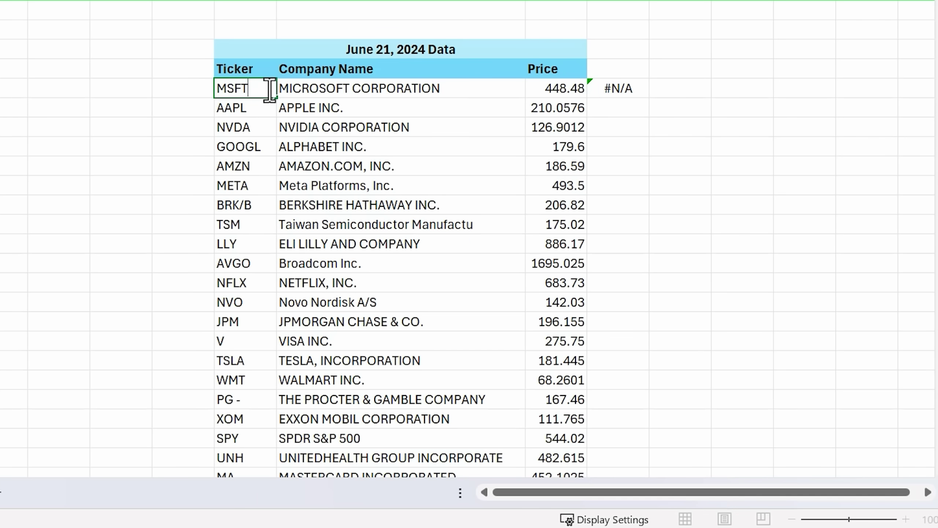
click(617, 91)
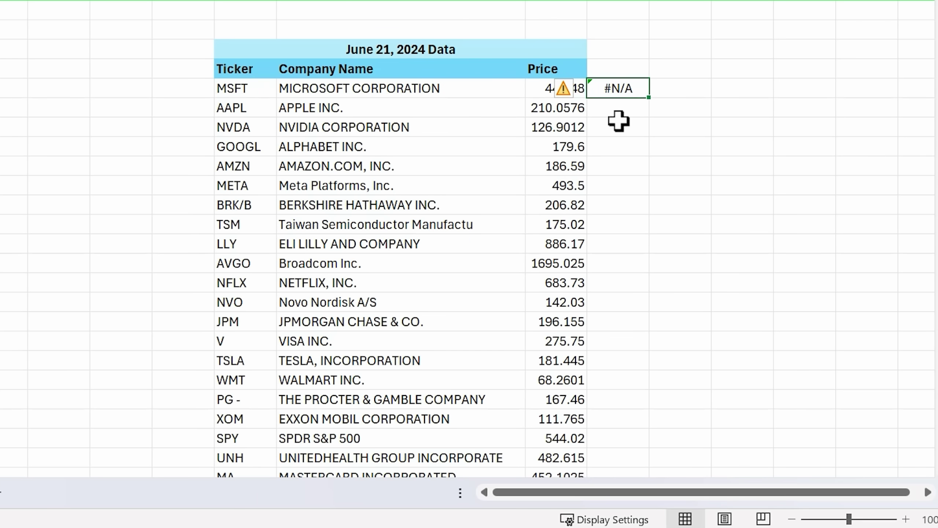
key(F2)
click(702, 89)
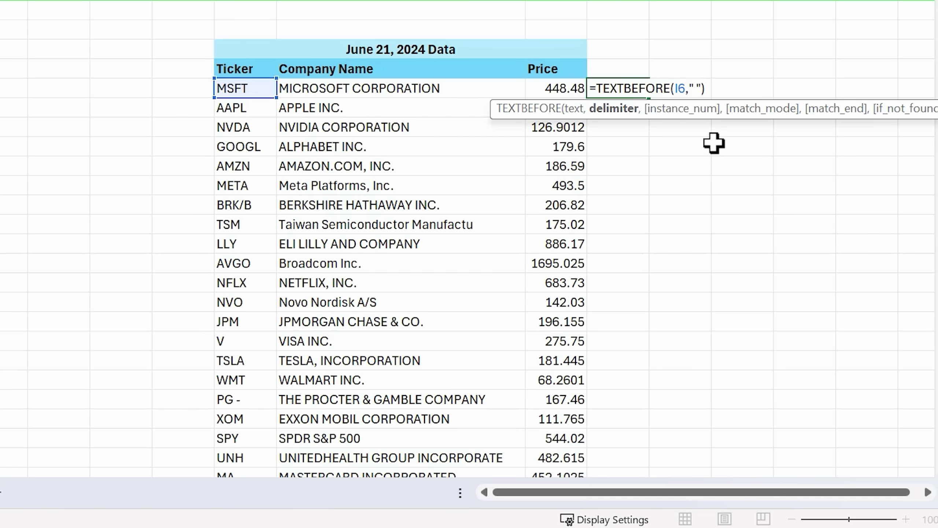
text(,,,)
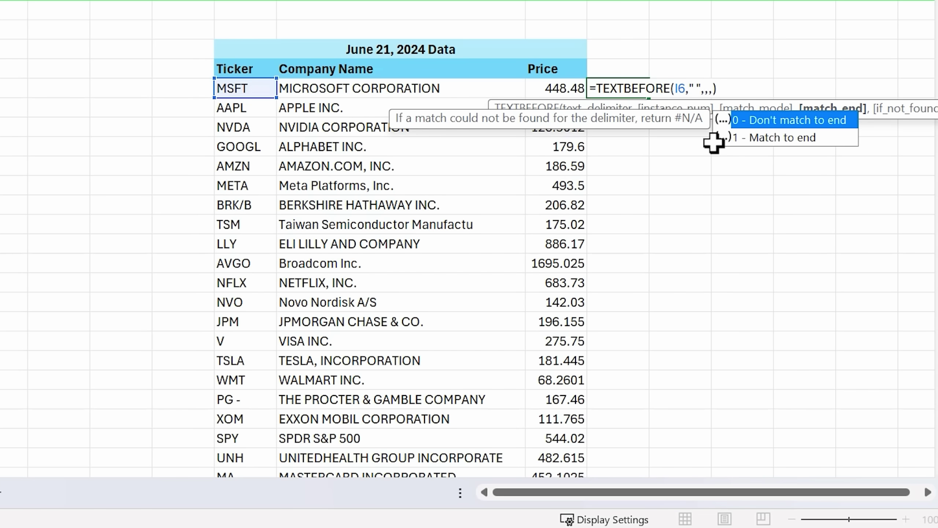
text(,)
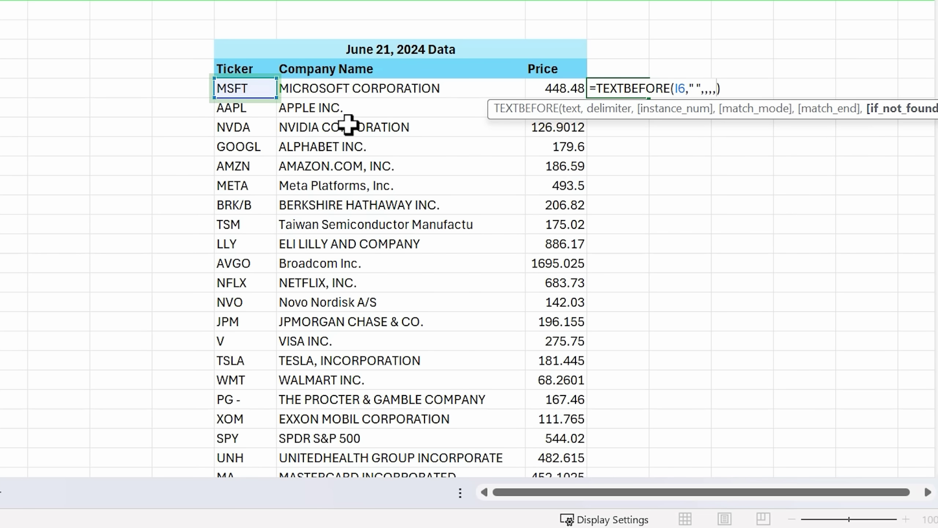
click(255, 88)
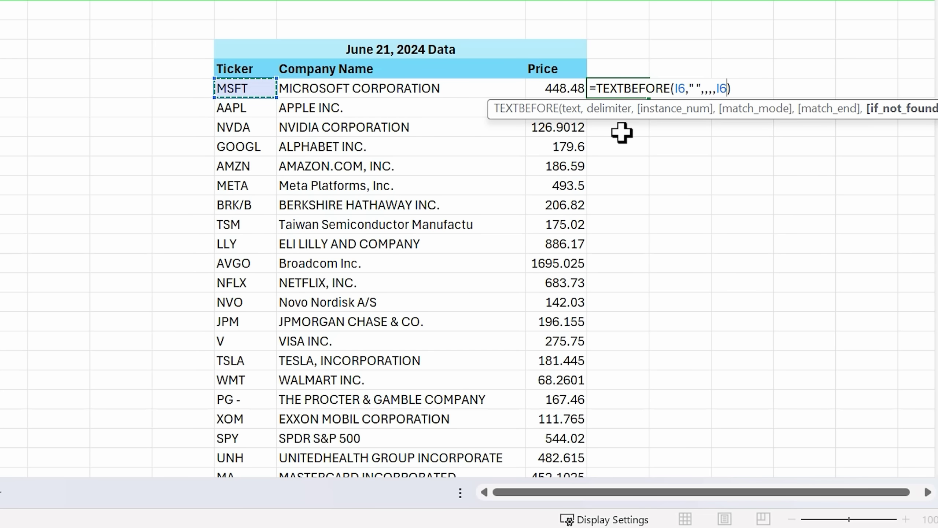
key(Return)
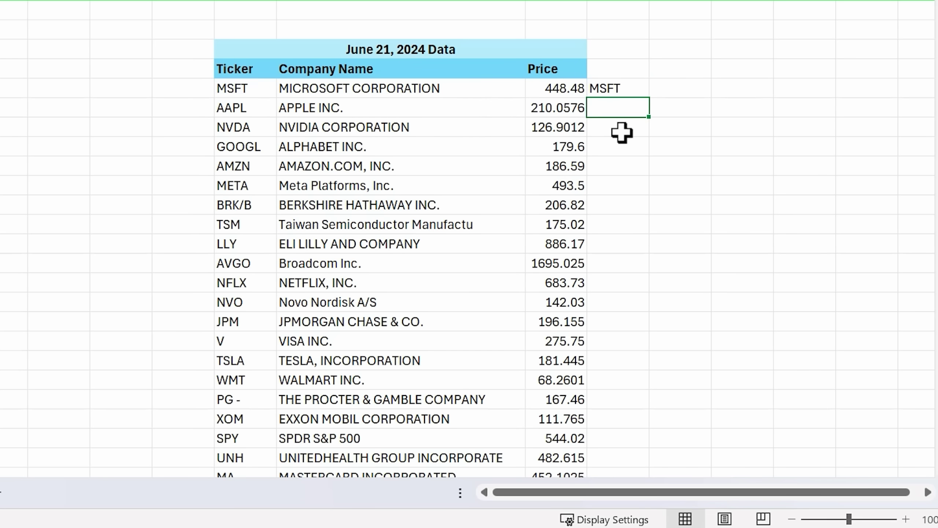
Fill the TEXTBEFORE formula down the helper column, turning 'PEGRY *' into PEGRY
click(641, 94)
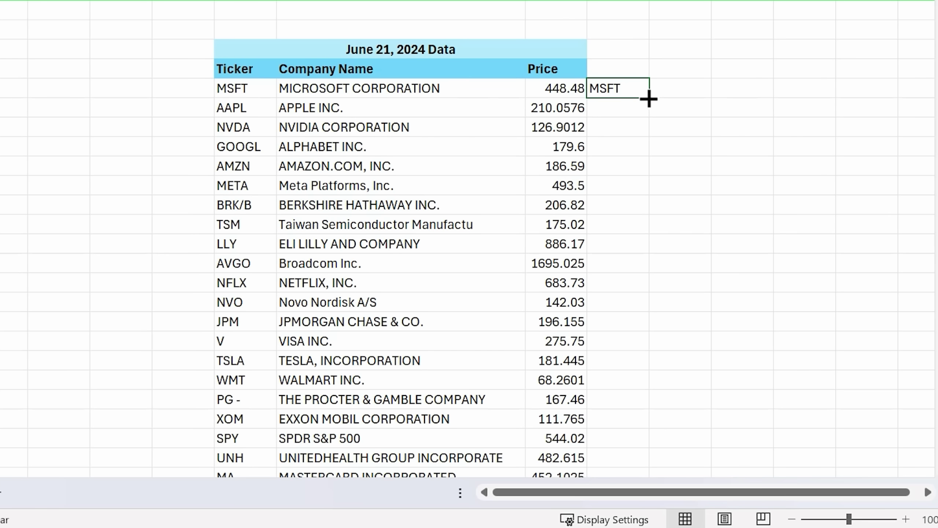
double_click(649, 97)
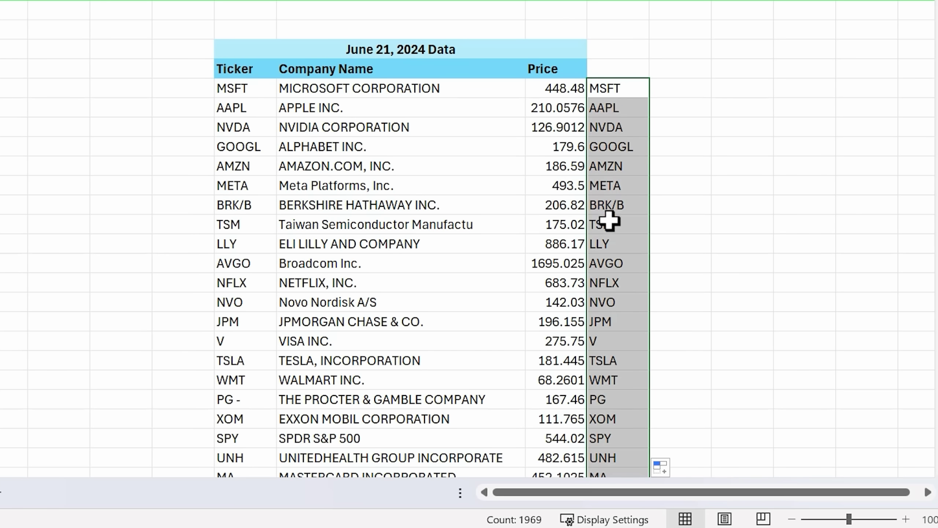
scroll(605, 283, down, 2)
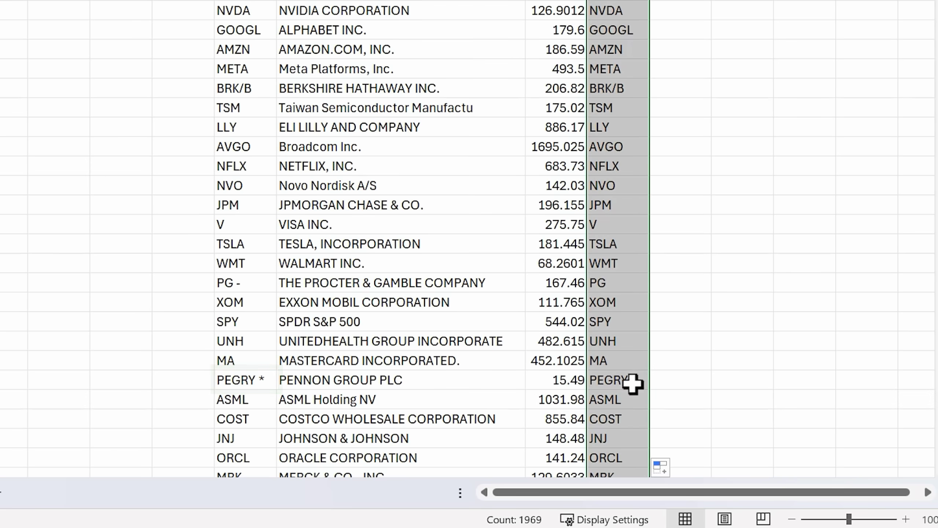
scroll(626, 384, up, 2)
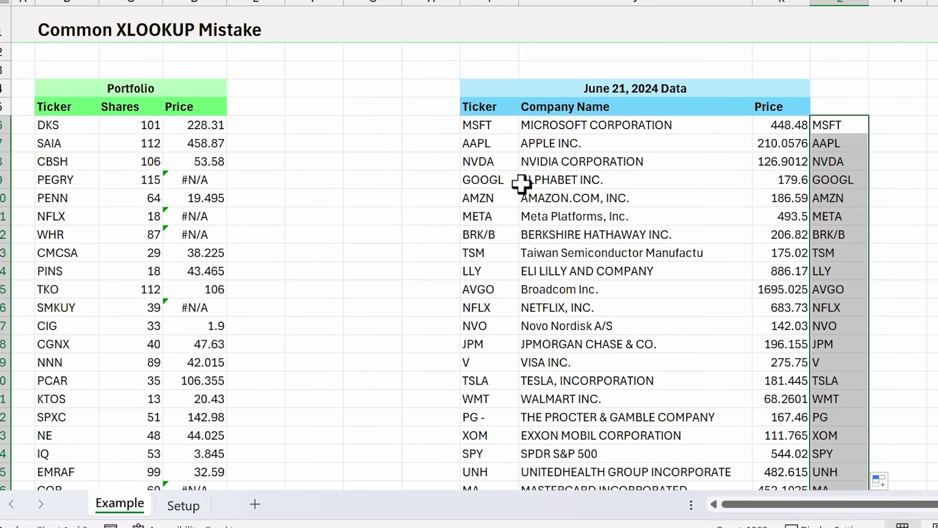
Paste the cleaned tickers as values over June Ticker column I, leaving only SMKUY at #N/A
click(205, 125)
key(F2)
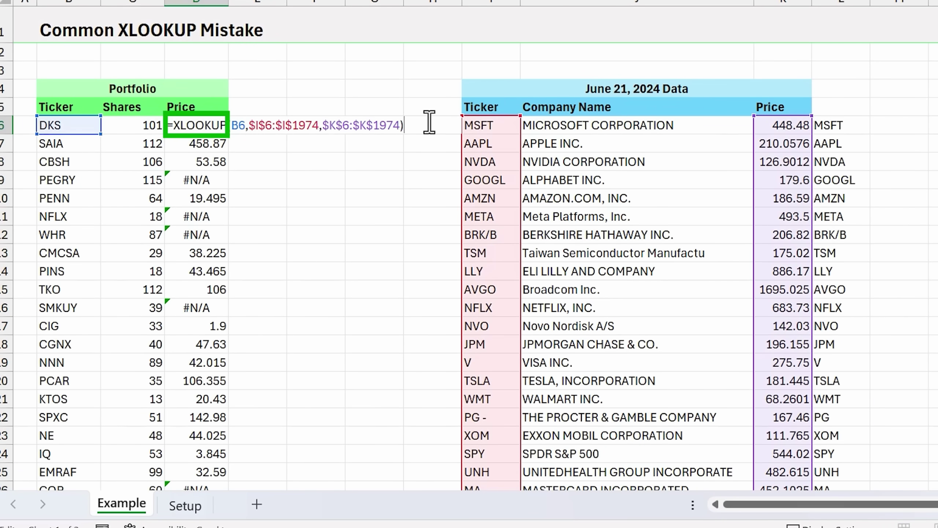
click(837, 126)
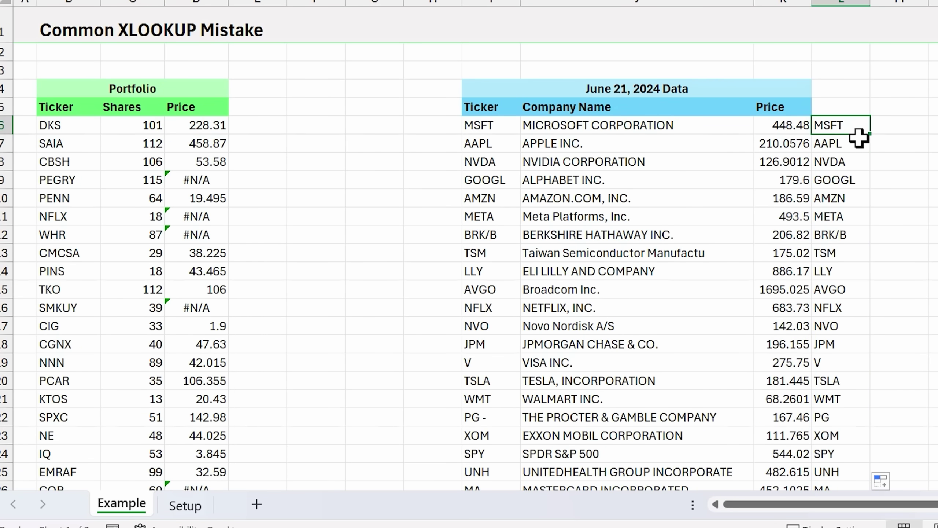
key(ctrl+shift+Down)
key(ctrl+c)
key(Left)
key(Left)
key(Left)
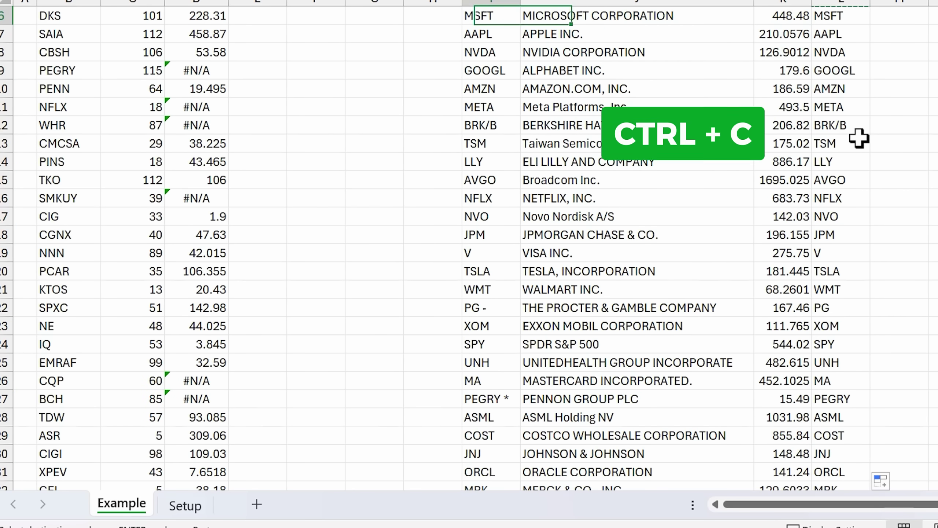
key(ctrl+shift+v)
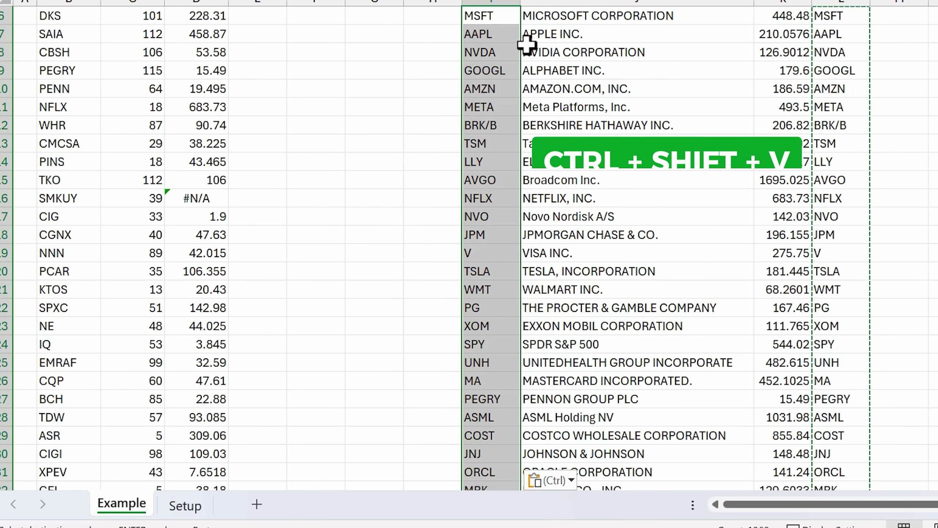
scroll(525, 40, up, 2)
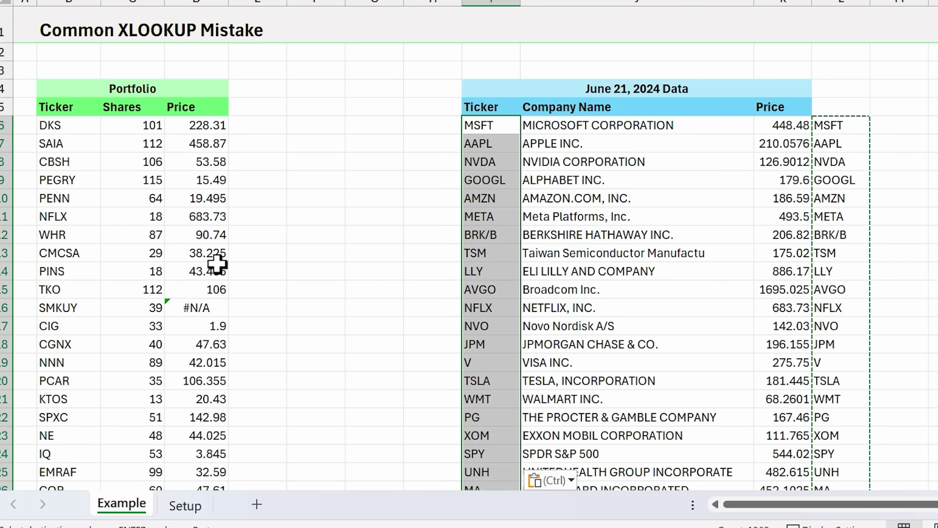
scroll(217, 263, down, 8)
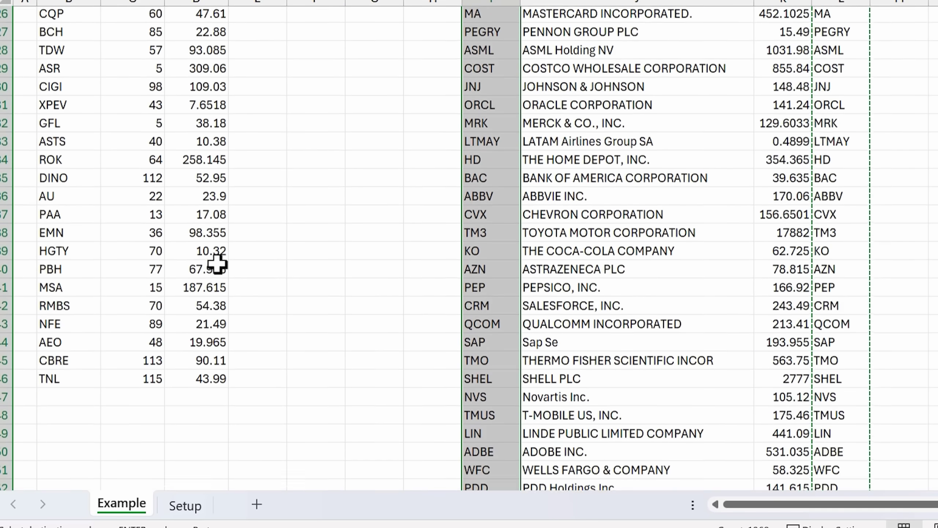
scroll(217, 263, up, 8)
click(186, 305)
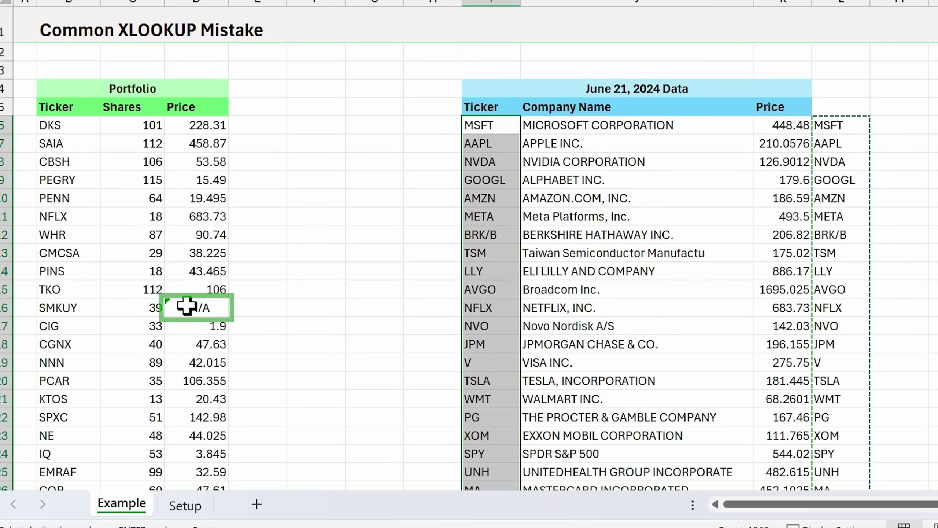
click(76, 310)
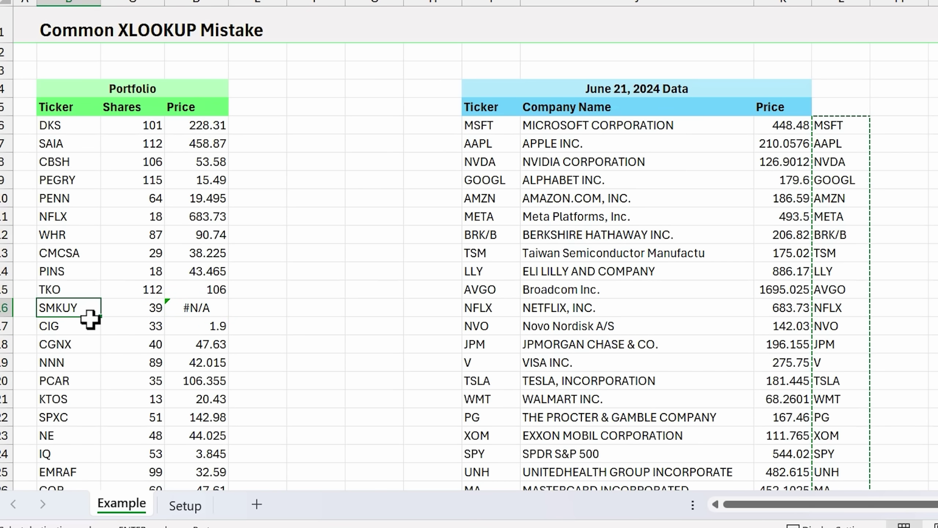
key(ctrl+c)
key(ctrl+f)
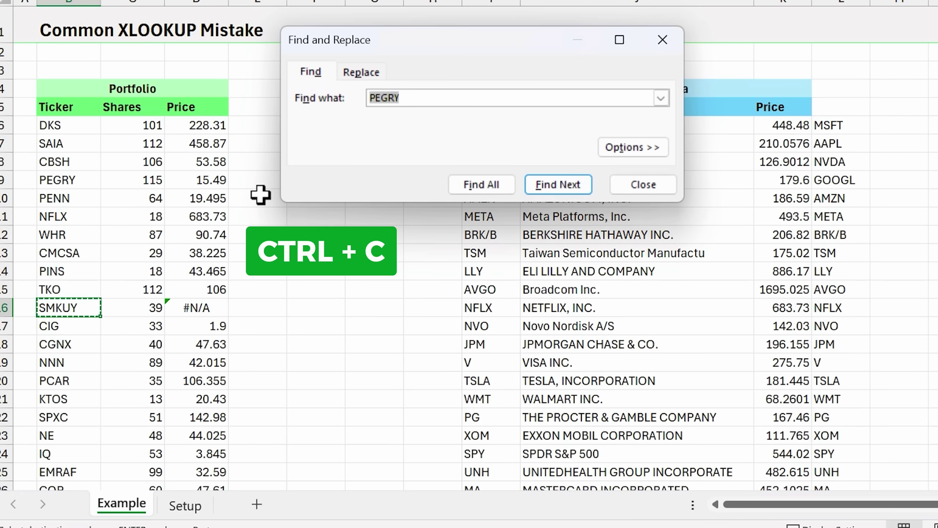
key(ctrl+v)
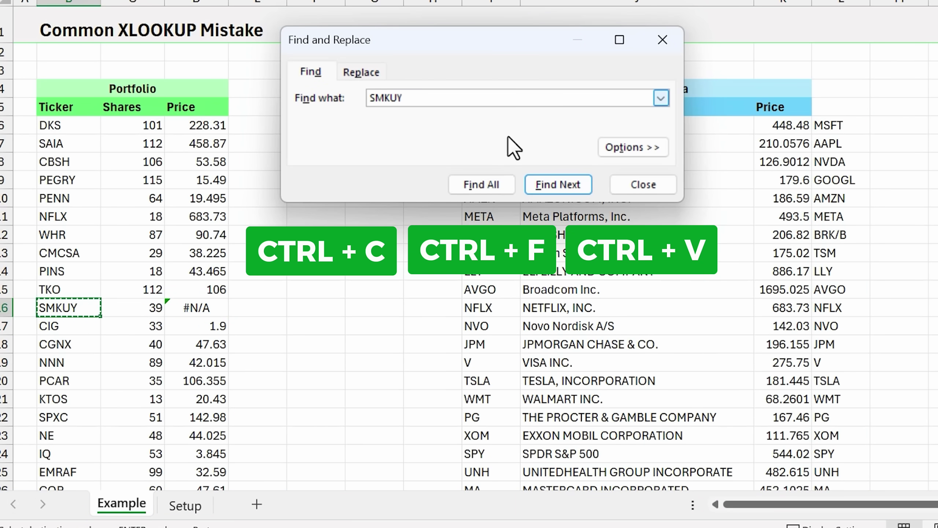
drag(504, 46, 824, 41)
click(480, 1)
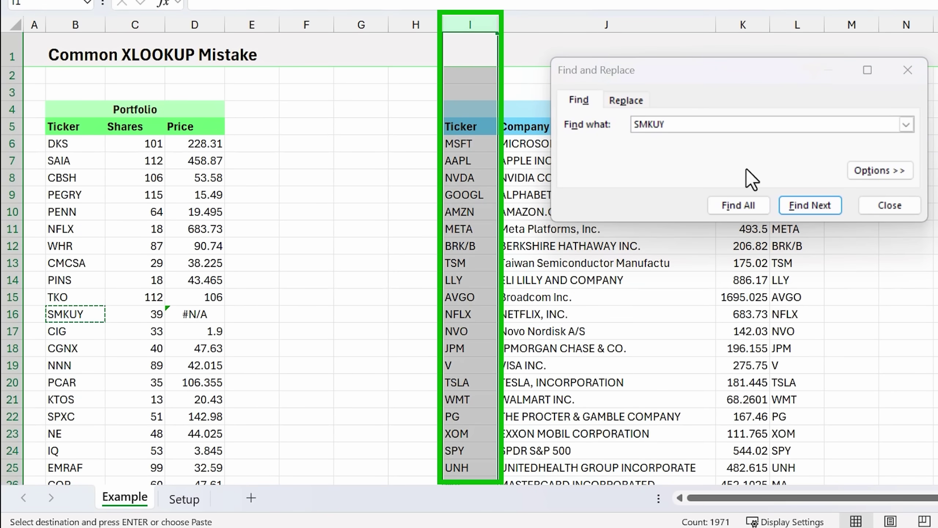
click(799, 205)
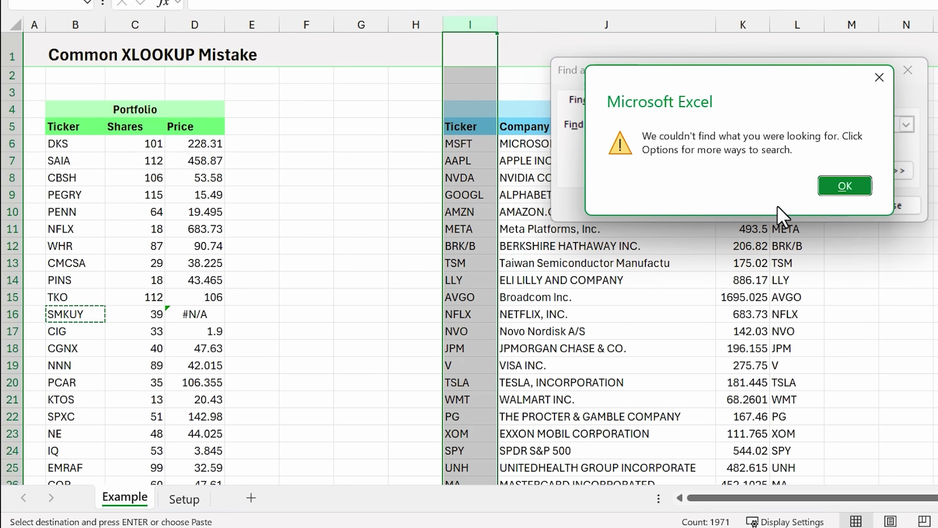
click(845, 185)
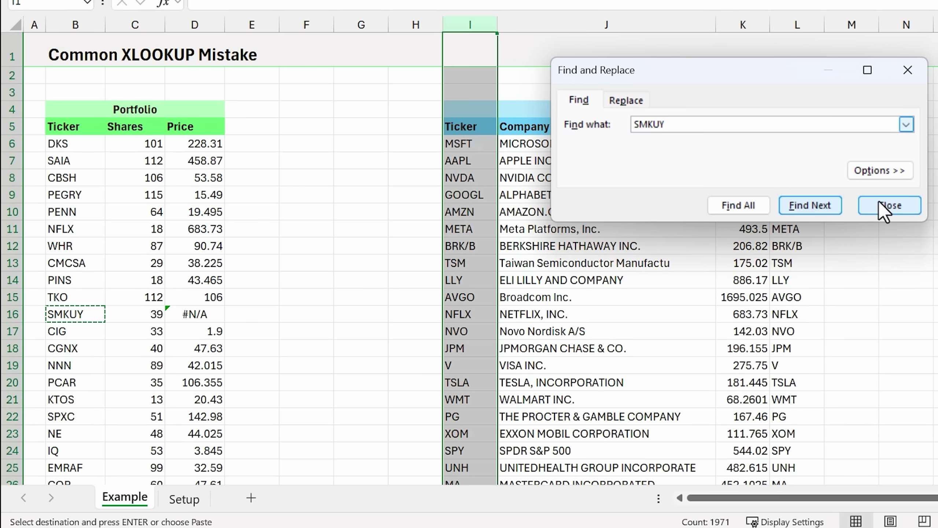
click(881, 172)
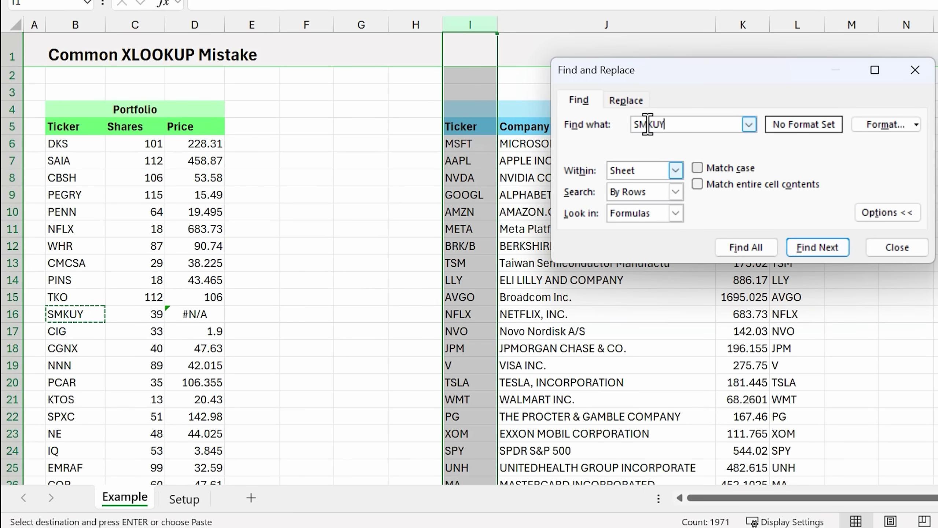
click(915, 70)
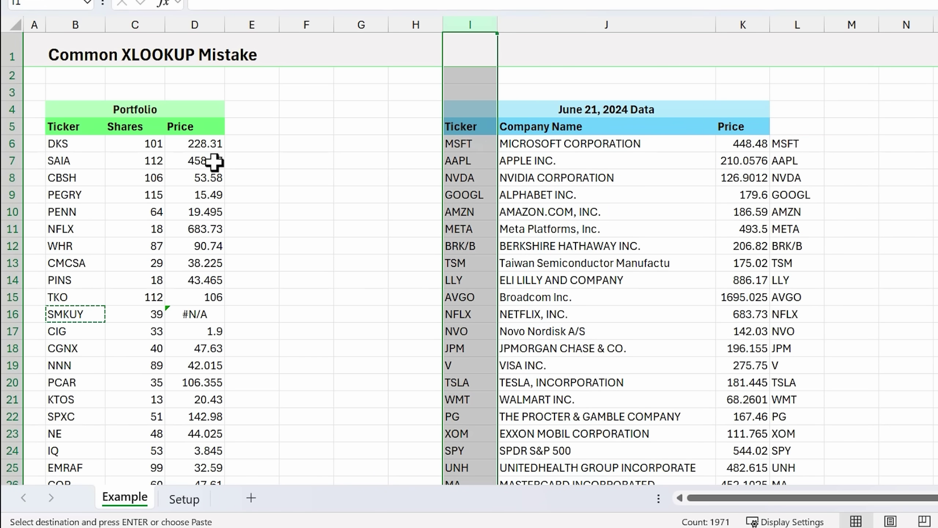
Re-add ,"" as D6's XLOOKUP if_not_found argument and refill the column, blanking SMKUY's price
click(198, 143)
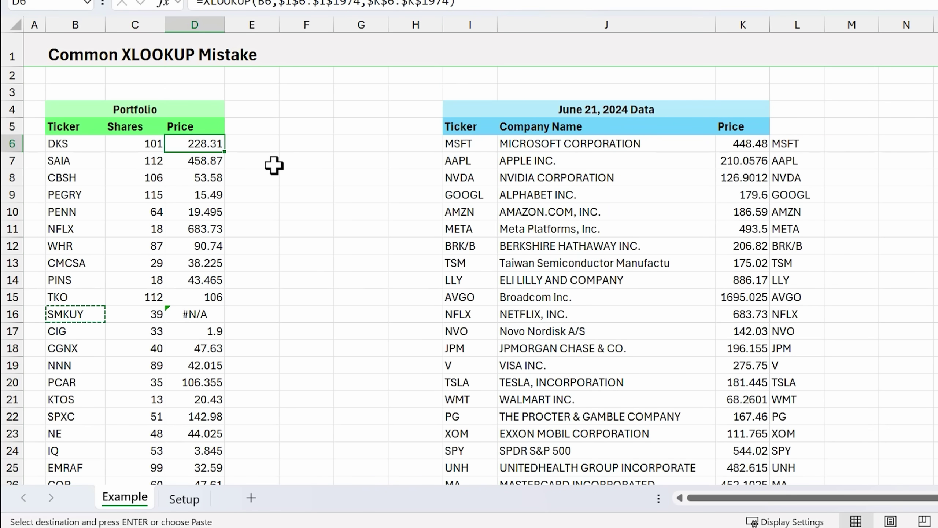
key(F2)
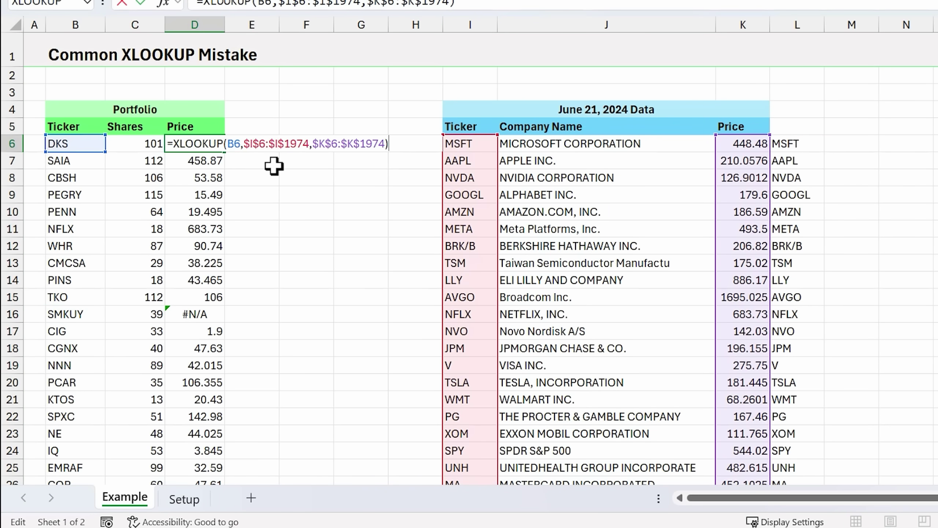
click(378, 144)
text(,)
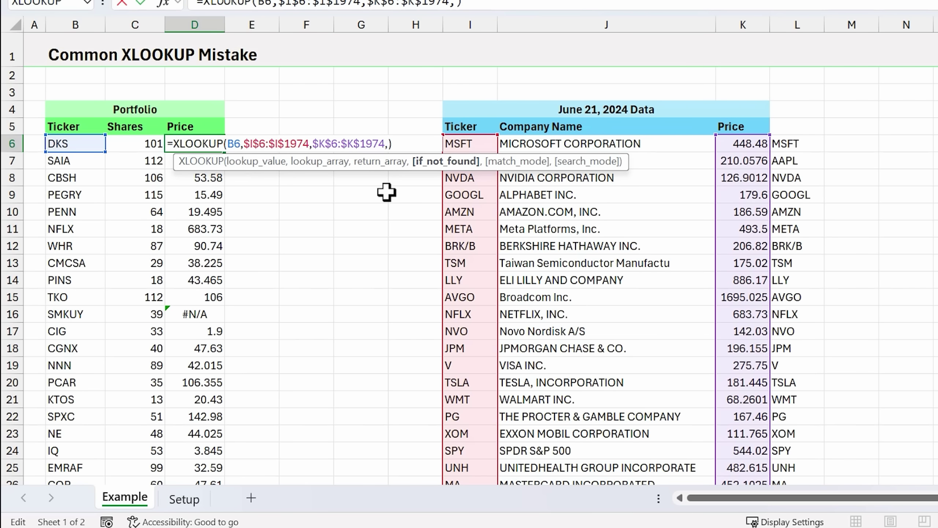
text("")
text(RESERA)
key(BackSpace)
key(BackSpace)
text(ARCH)
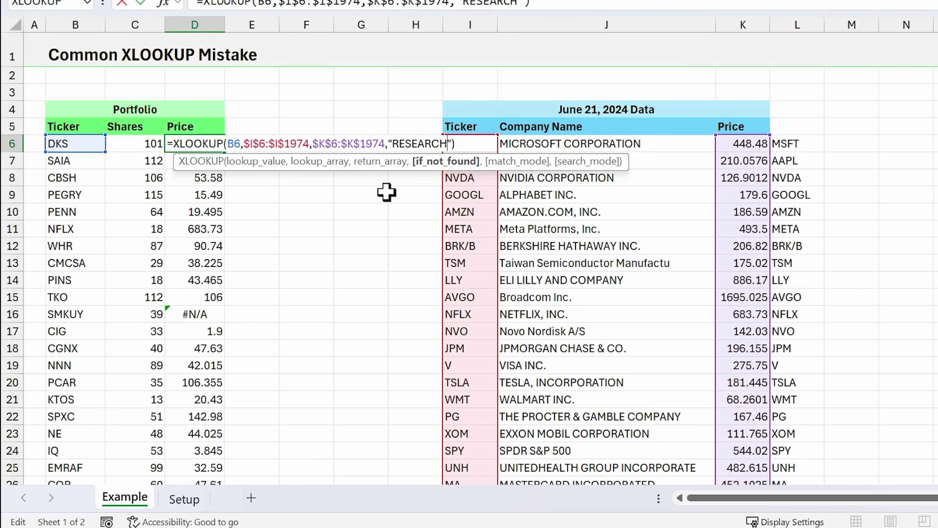
key(BackSpace)
key(BackSpace)
key(BackSpace)
key(BackSpace)
key(BackSpace)
key(BackSpace)
key(BackSpace)
key(BackSpace)
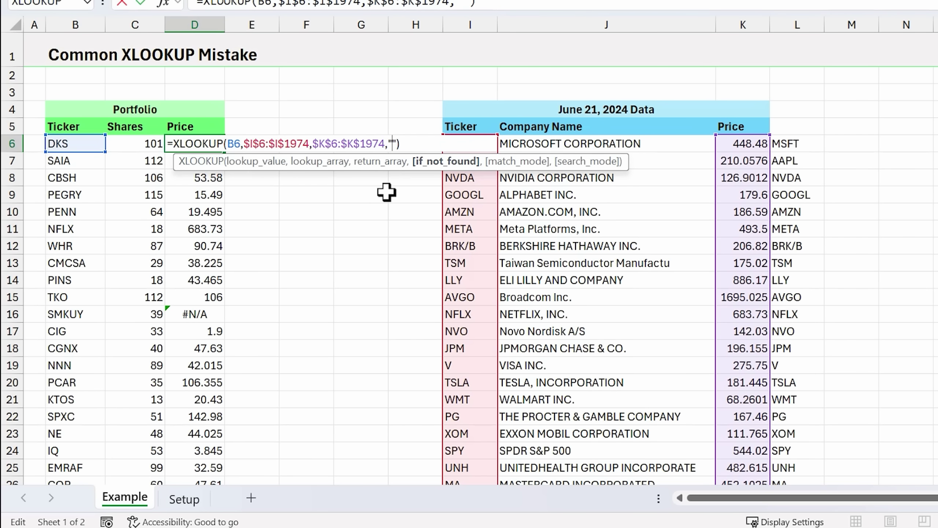
key(Return)
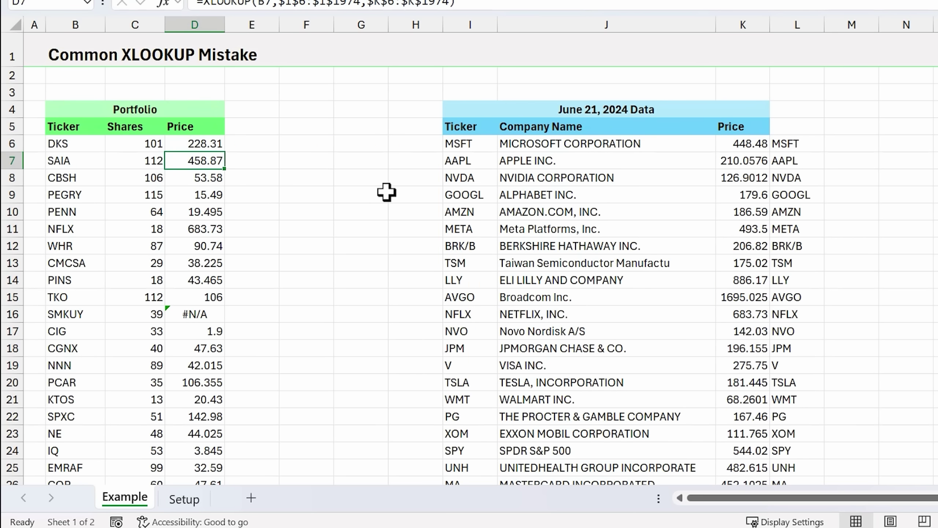
click(209, 144)
double_click(227, 152)
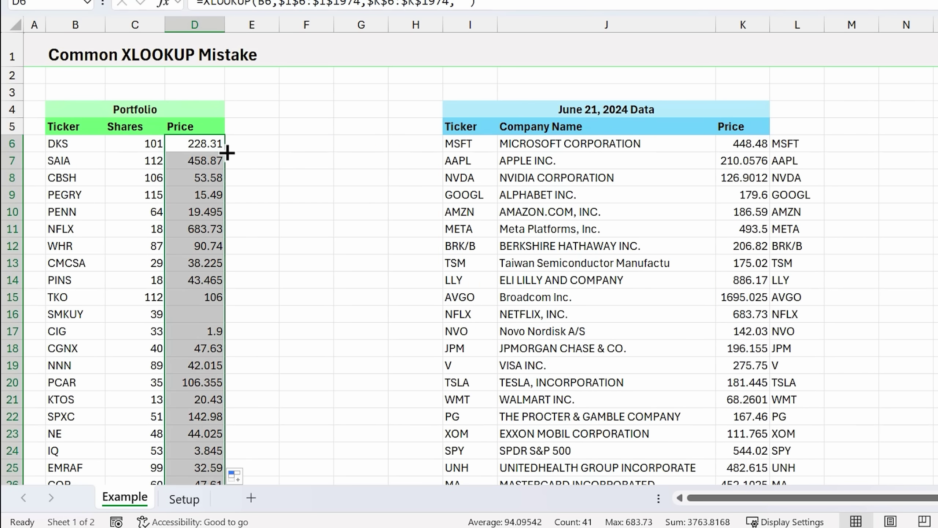
scroll(189, 241, down, 1)
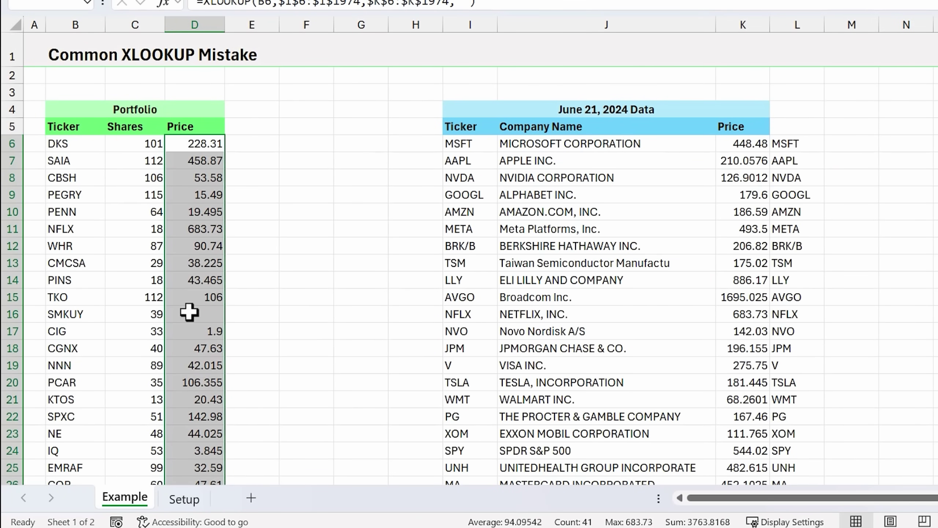
click(204, 144)
double_click(205, 144)
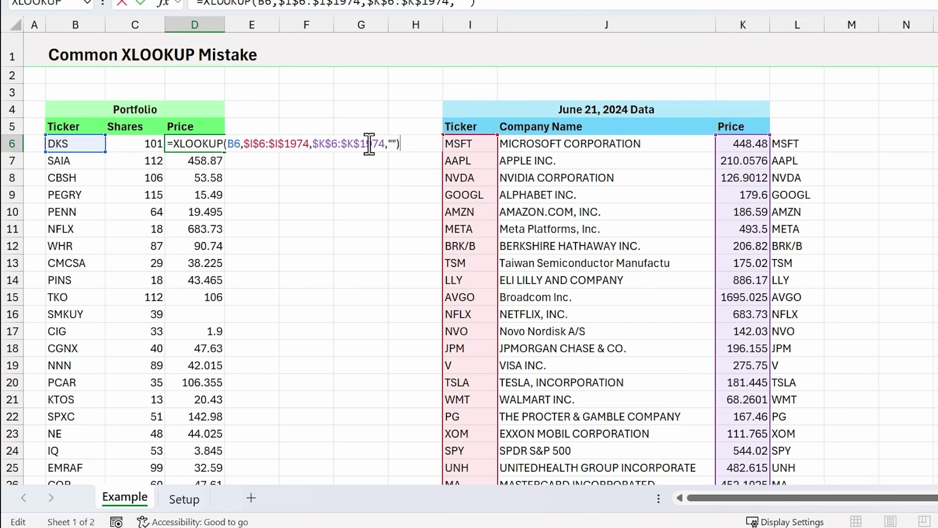
click(392, 144)
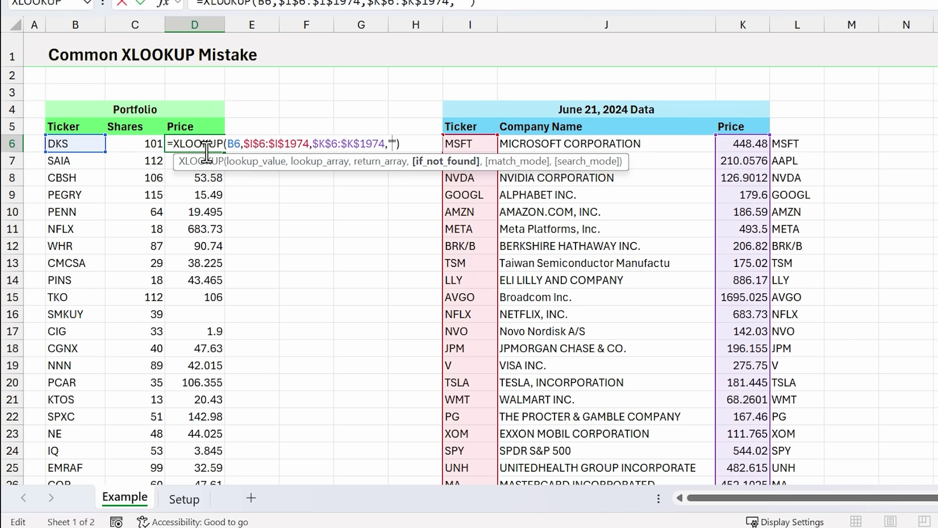
click(173, 144)
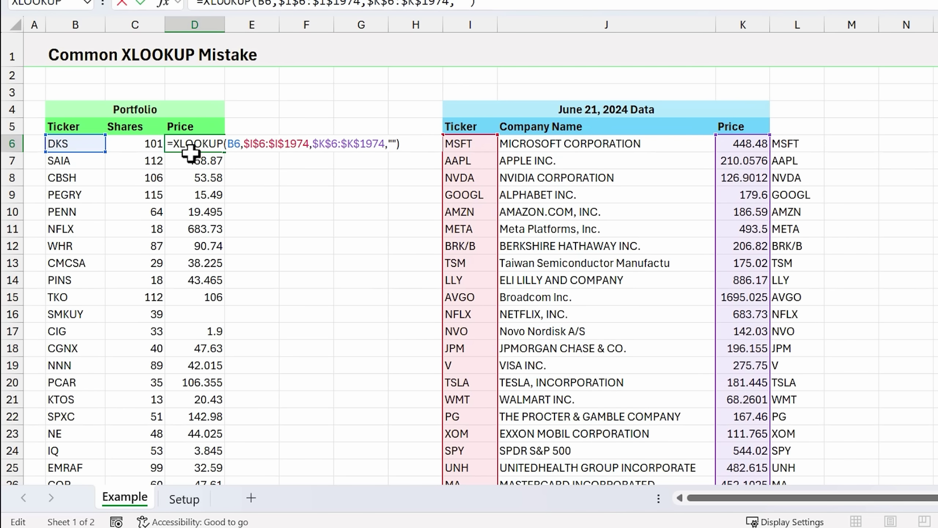
text(ife)
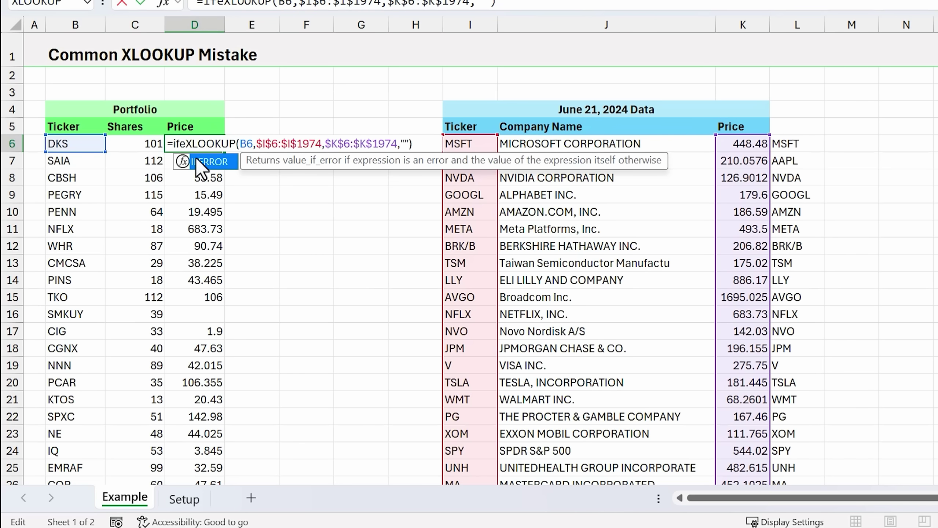
double_click(199, 163)
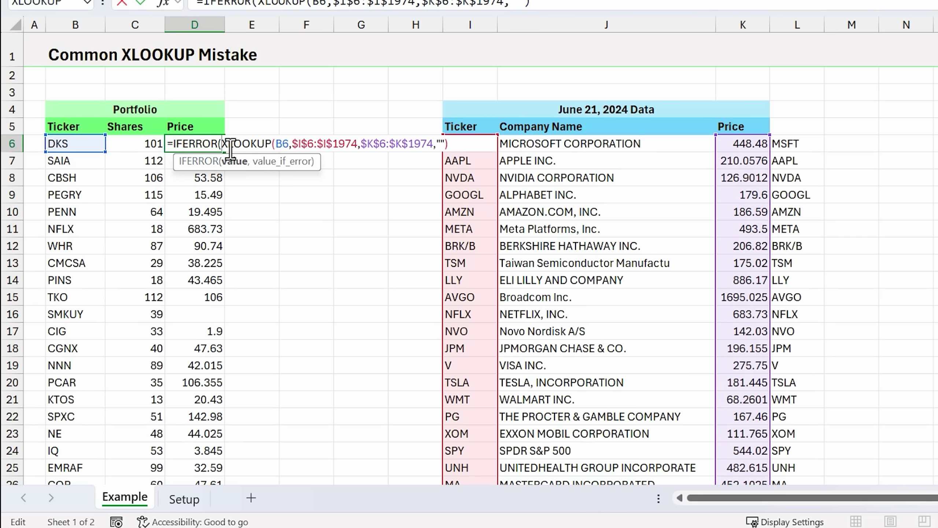
drag(230, 150, 177, 144)
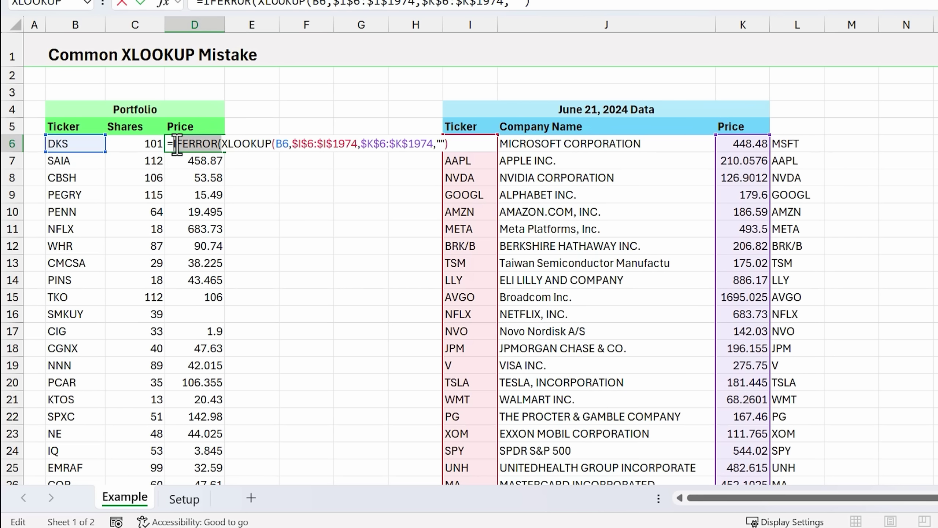
key(Delete)
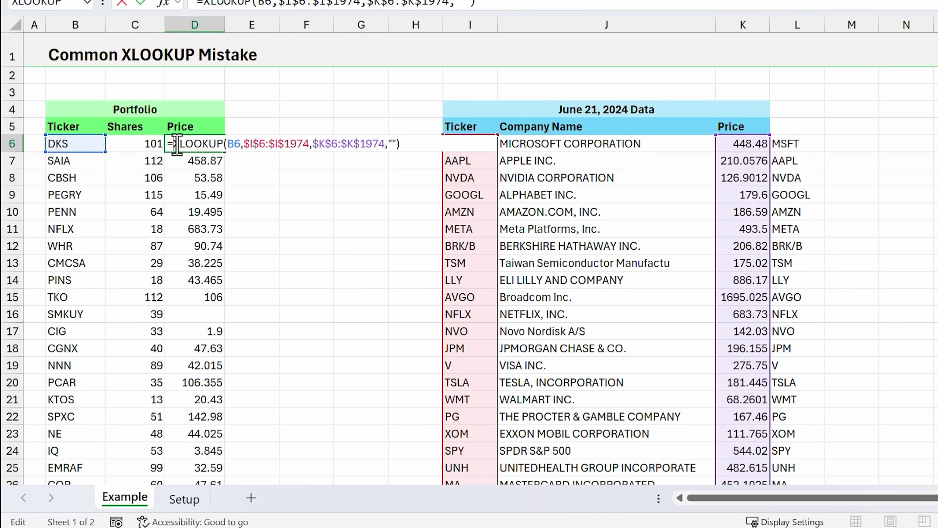
click(390, 143)
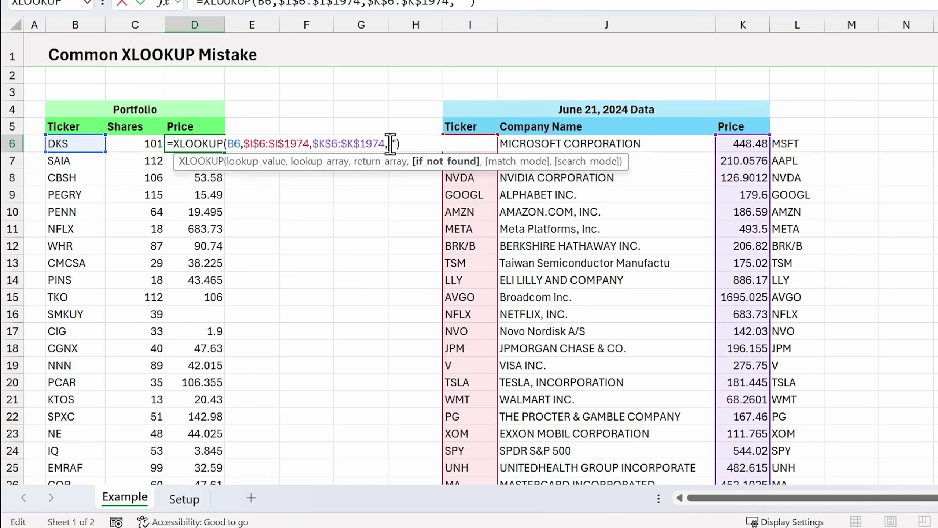